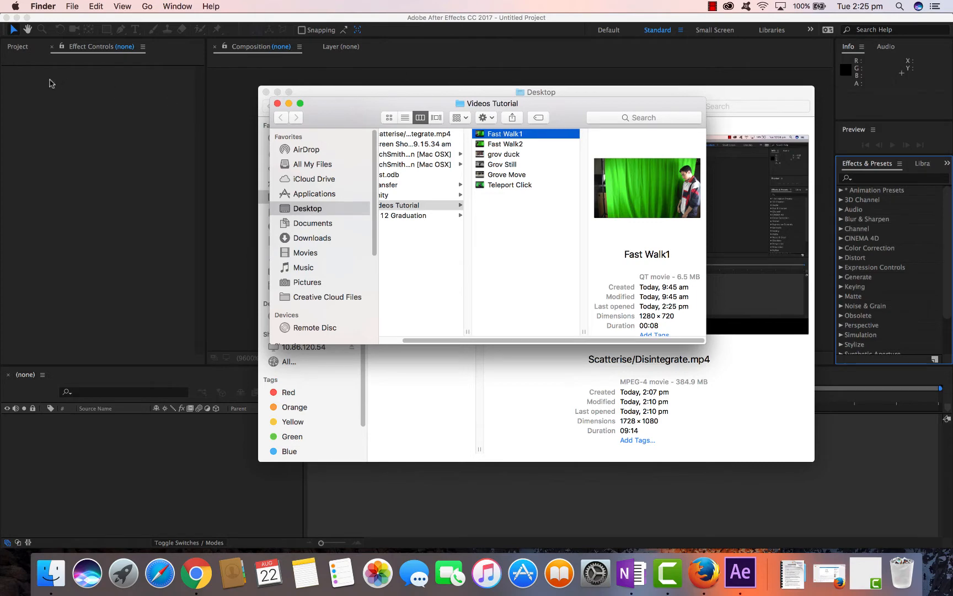
# Switch to After Effects and dismiss its start window to reach the empty project
pyautogui.click(26, 55)
pyautogui.click(20, 50)
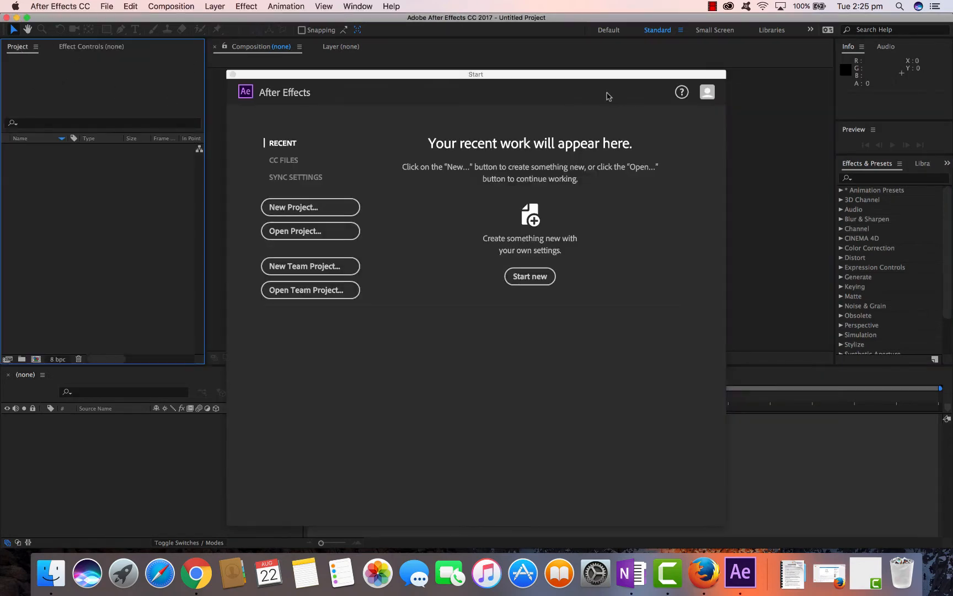
pyautogui.click(233, 74)
# Preview the Fast Walk1 clip from the Videos Tutorial folder in QuickTime Player, scrubbing through it, and close it
pyautogui.click(50, 572)
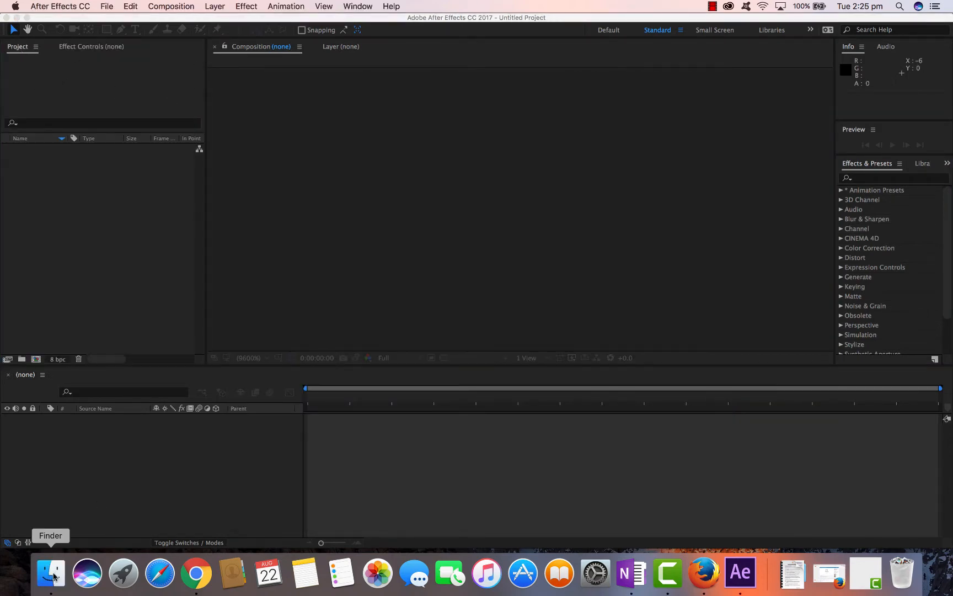
pyautogui.doubleClick(481, 135)
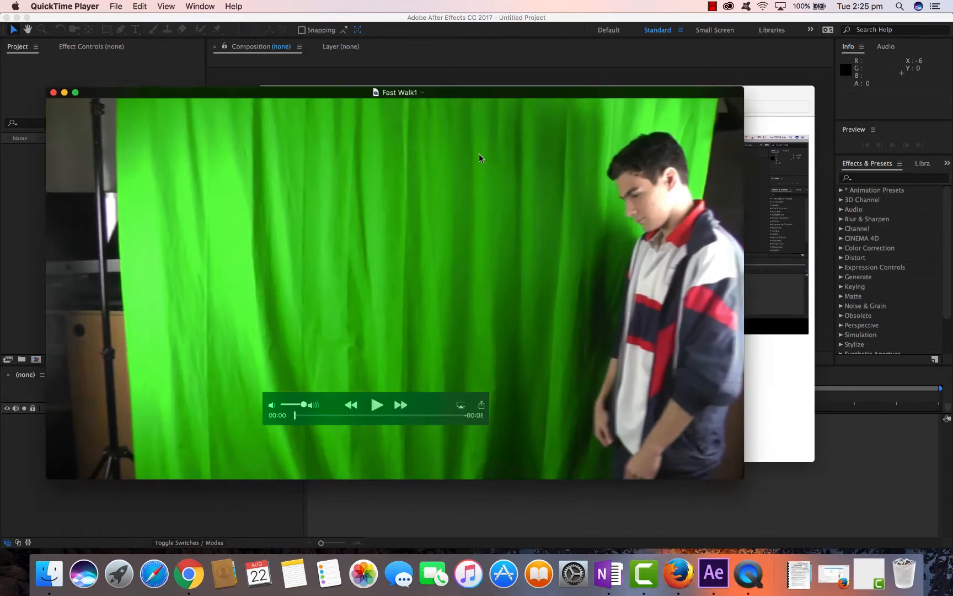
pyautogui.moveTo(299, 424)
pyautogui.mouseDown()
pyautogui.moveTo(358, 423)
pyautogui.moveTo(274, 425)
pyautogui.moveTo(461, 434)
pyautogui.moveTo(295, 442)
pyautogui.mouseUp()
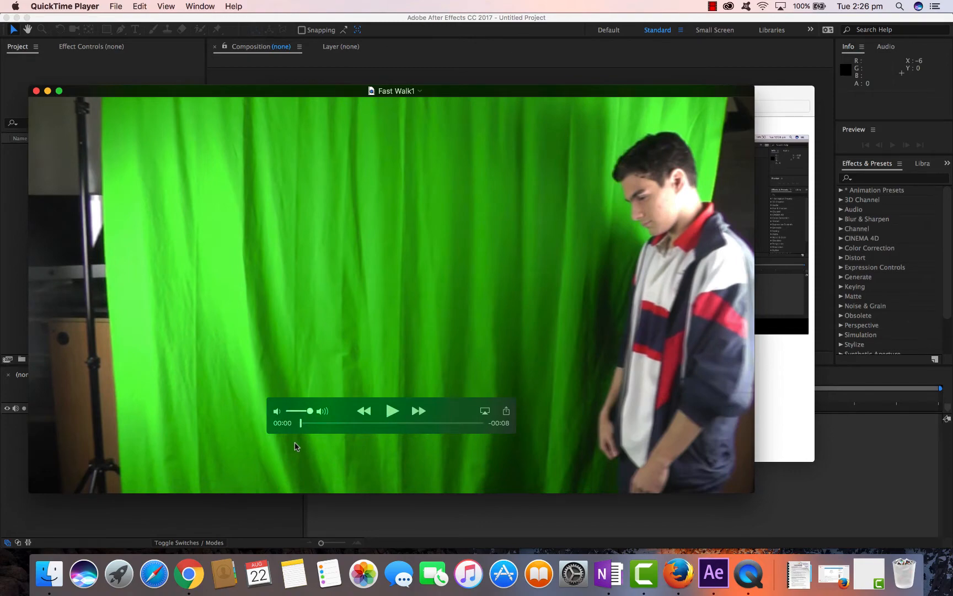
pyautogui.moveTo(297, 442); pyautogui.dragTo(478, 447)
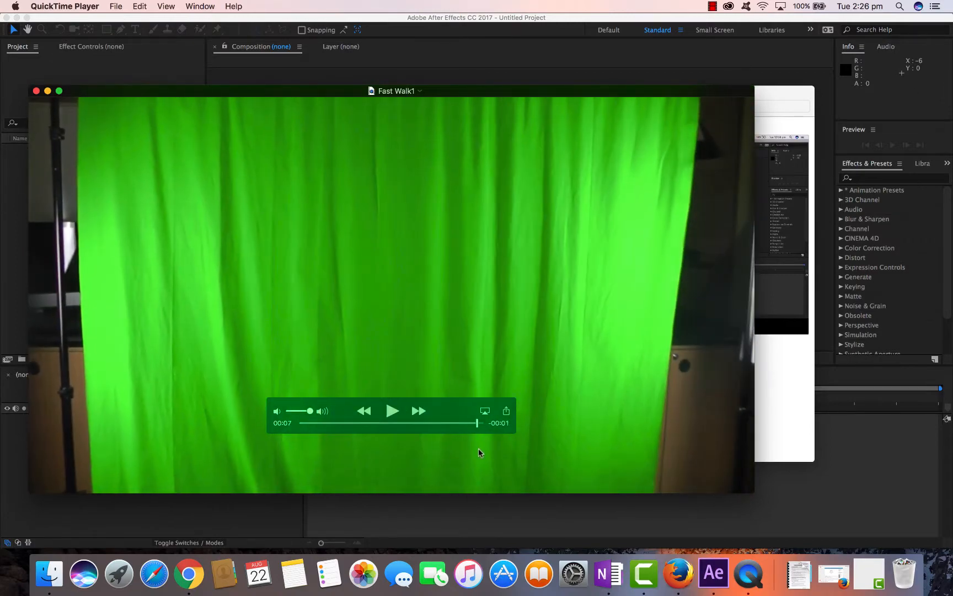
pyautogui.click(36, 91)
# Import the Fast Walk1 clip into the After Effects project and create a composition from it
pyautogui.moveTo(486, 137); pyautogui.dragTo(85, 213)
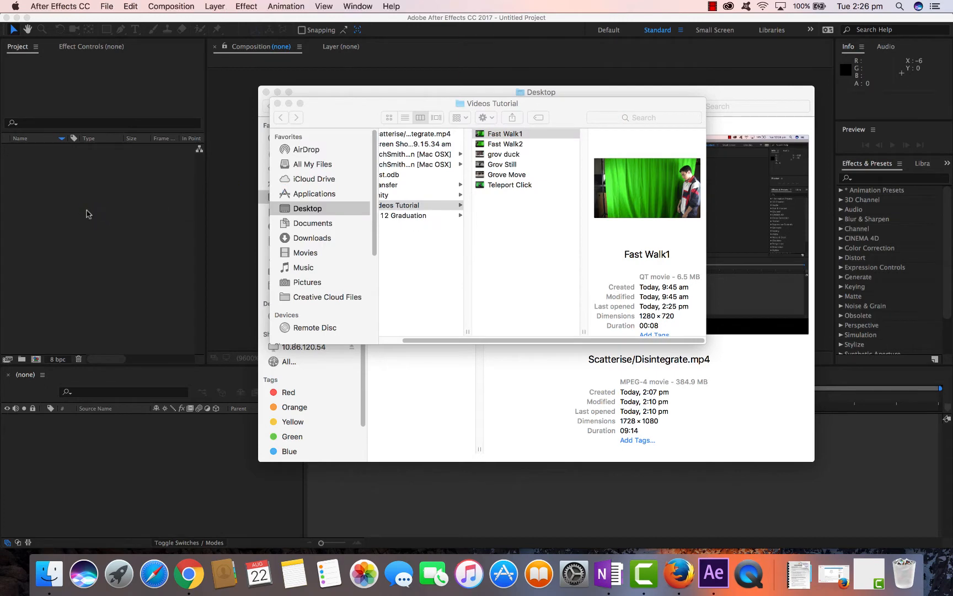
pyautogui.moveTo(14, 151); pyautogui.dragTo(36, 359)
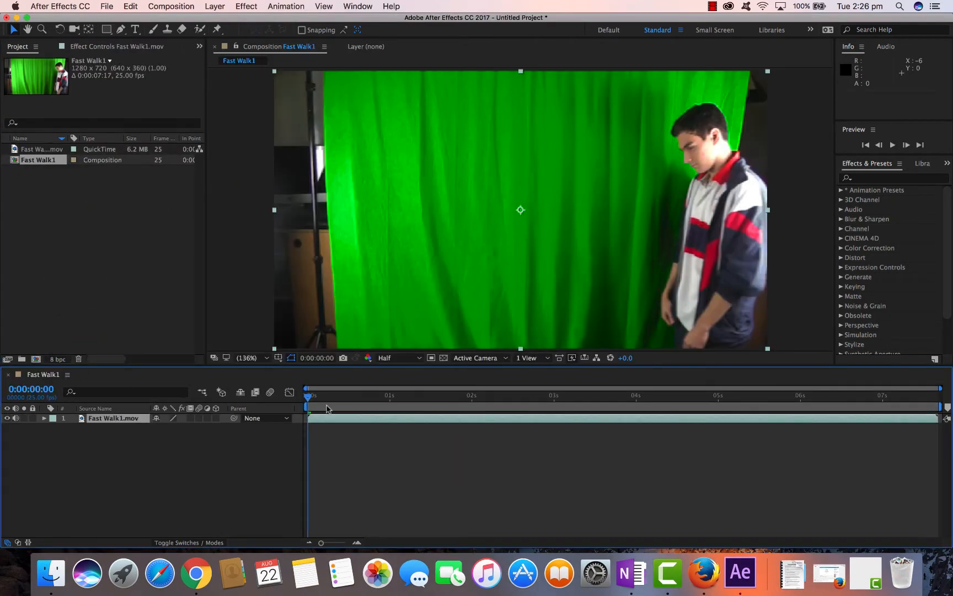
# Split the Fast Walk1 layer at 0:00:00:12 and at 0:00:02:11, around the first walk across the green screen
pyautogui.moveTo(310, 400); pyautogui.dragTo(348, 414)
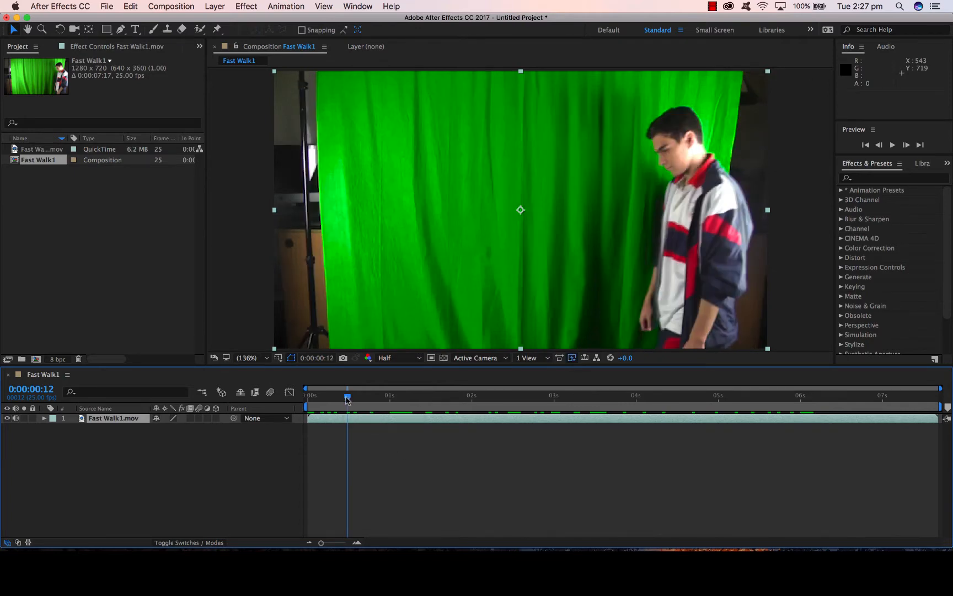
pyautogui.click(126, 6)
pyautogui.click(154, 151)
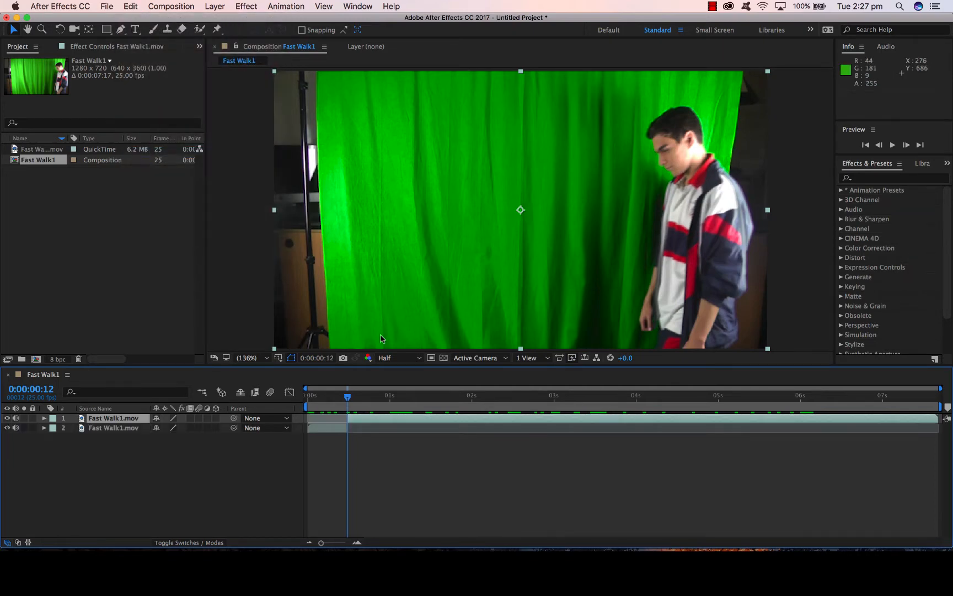
pyautogui.moveTo(353, 403); pyautogui.dragTo(510, 415)
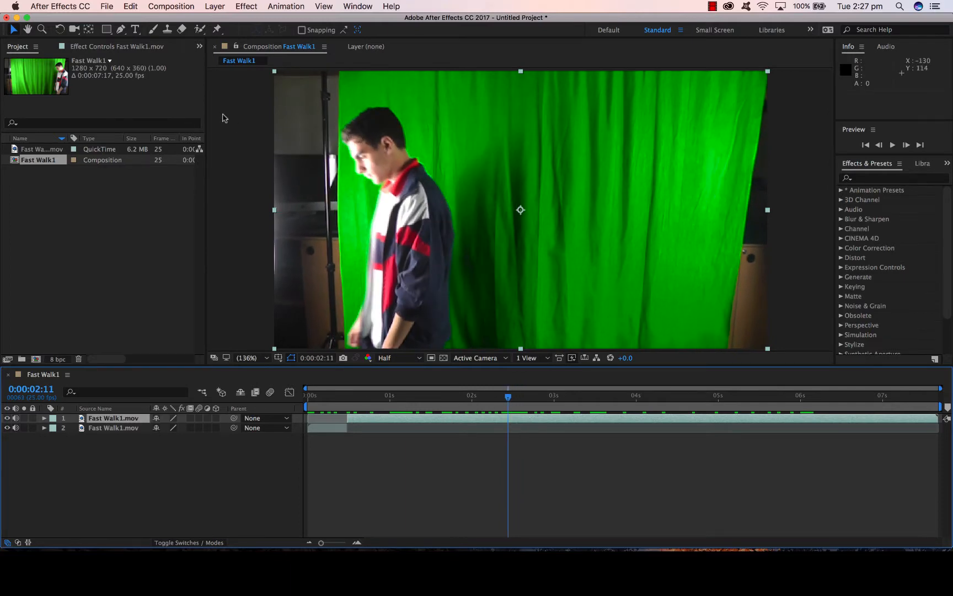
pyautogui.click(128, 8)
pyautogui.click(155, 151)
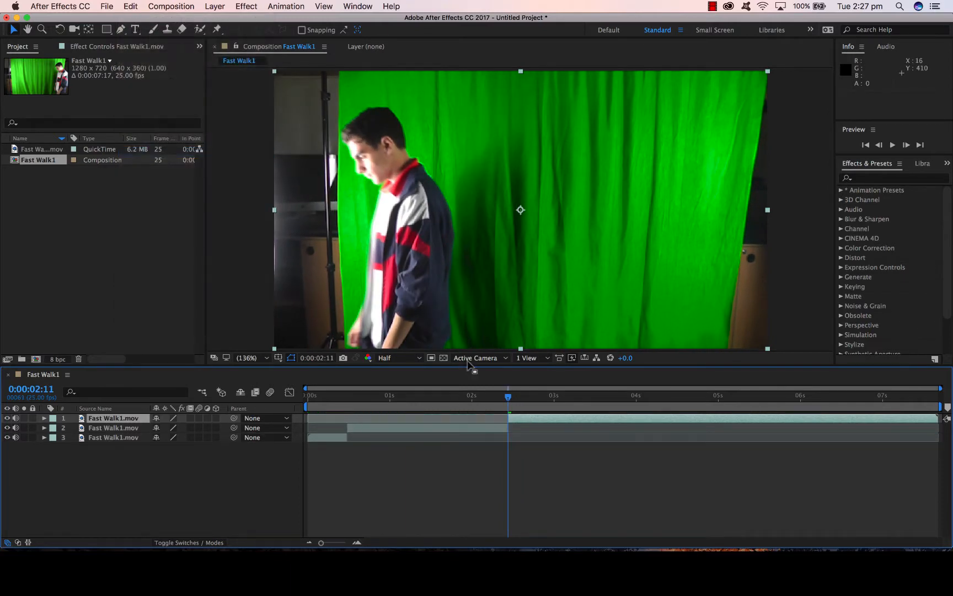
# Split the remaining Fast Walk1 footage at 0:00:03:22 and at 0:00:05:19, around the return walk
pyautogui.moveTo(507, 397); pyautogui.dragTo(626, 408)
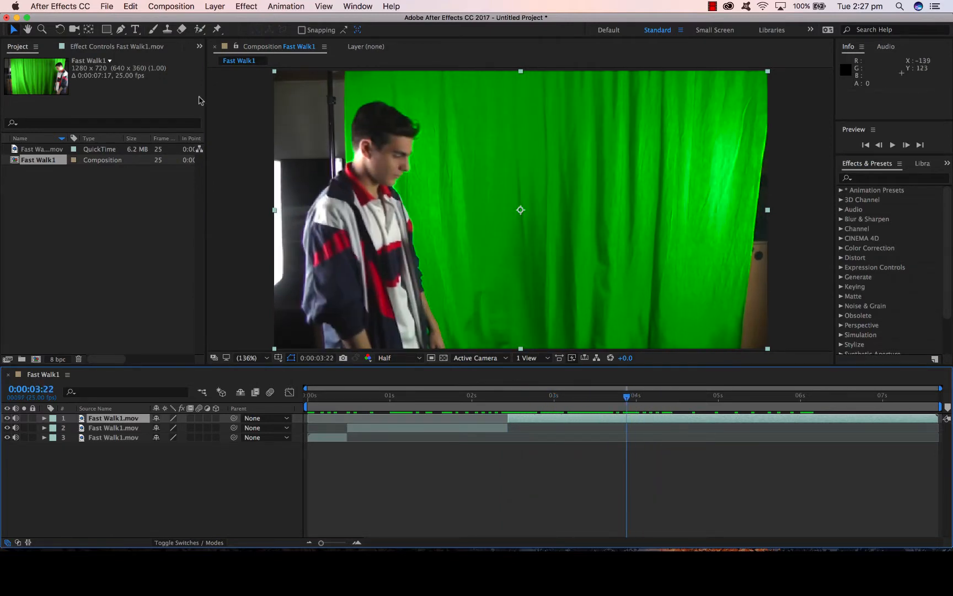
pyautogui.click(131, 6)
pyautogui.click(160, 151)
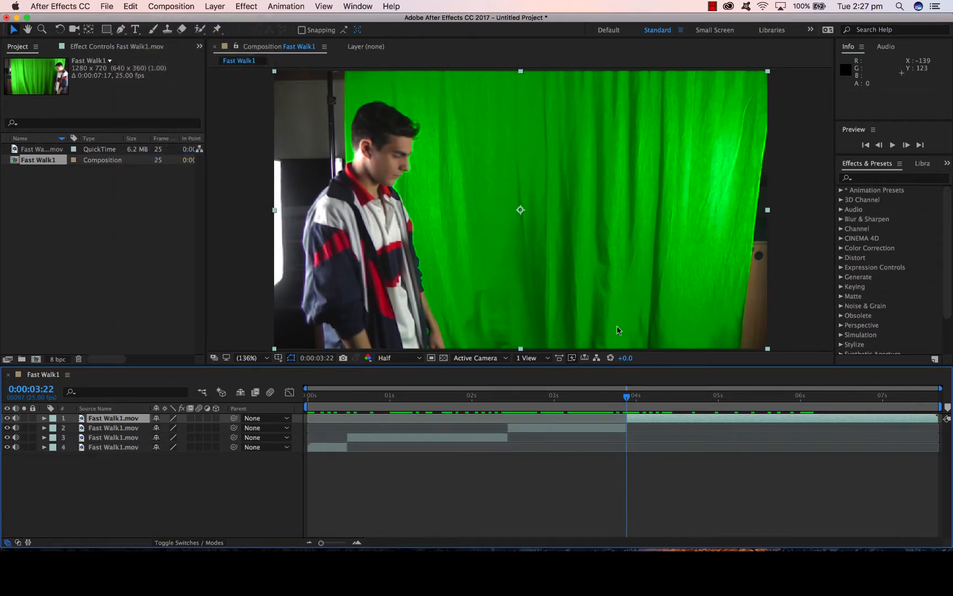
pyautogui.moveTo(630, 402); pyautogui.dragTo(781, 420)
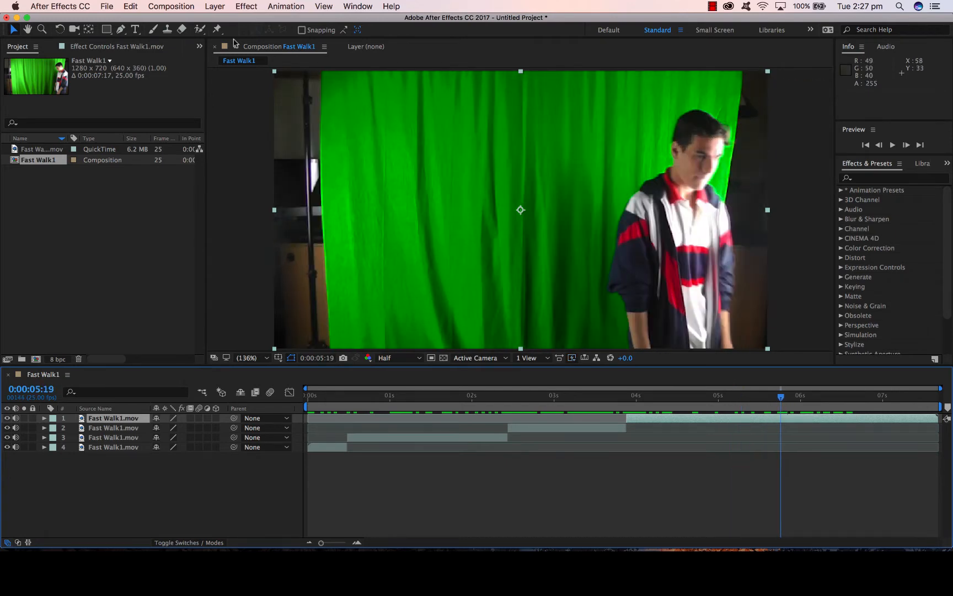
pyautogui.click(130, 6)
pyautogui.click(166, 152)
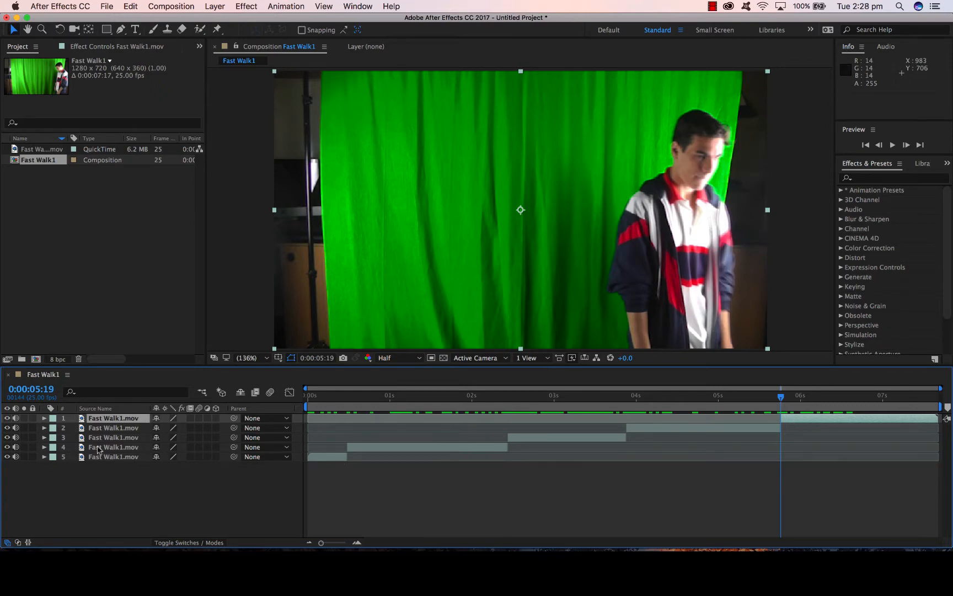
pyautogui.click(102, 457)
pyautogui.click(103, 448)
pyautogui.click(105, 439)
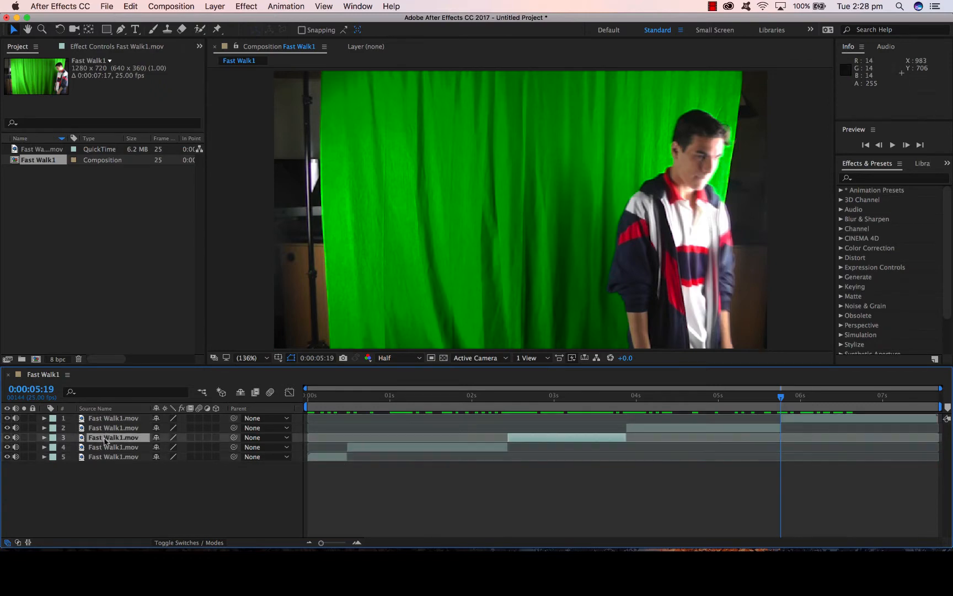
pyautogui.click(105, 428)
pyautogui.click(108, 418)
# Rename the first walking segment, layer 4 starting at 0:00:00:12, as Fast1
pyautogui.click(386, 448)
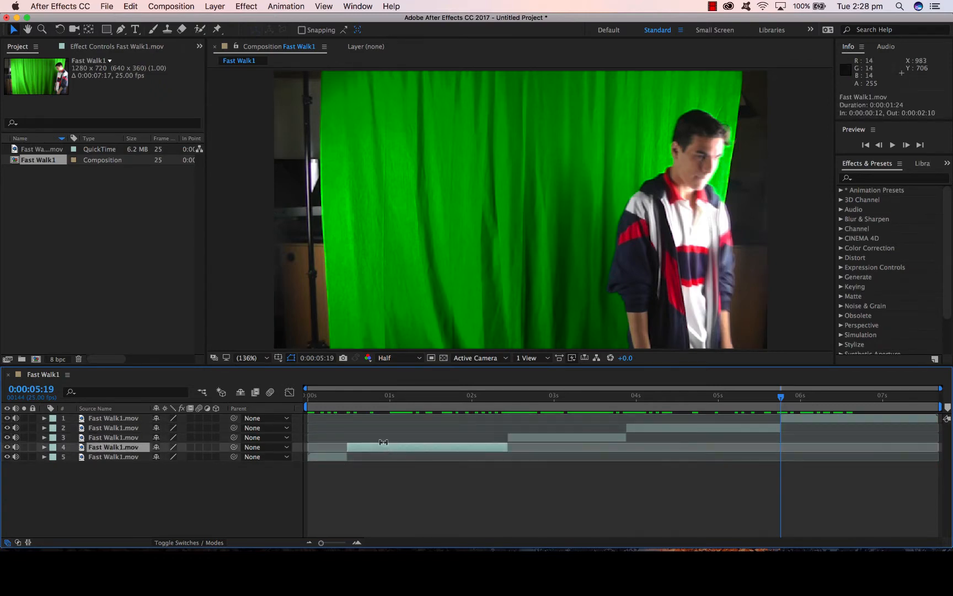
pyautogui.moveTo(379, 397); pyautogui.dragTo(439, 403)
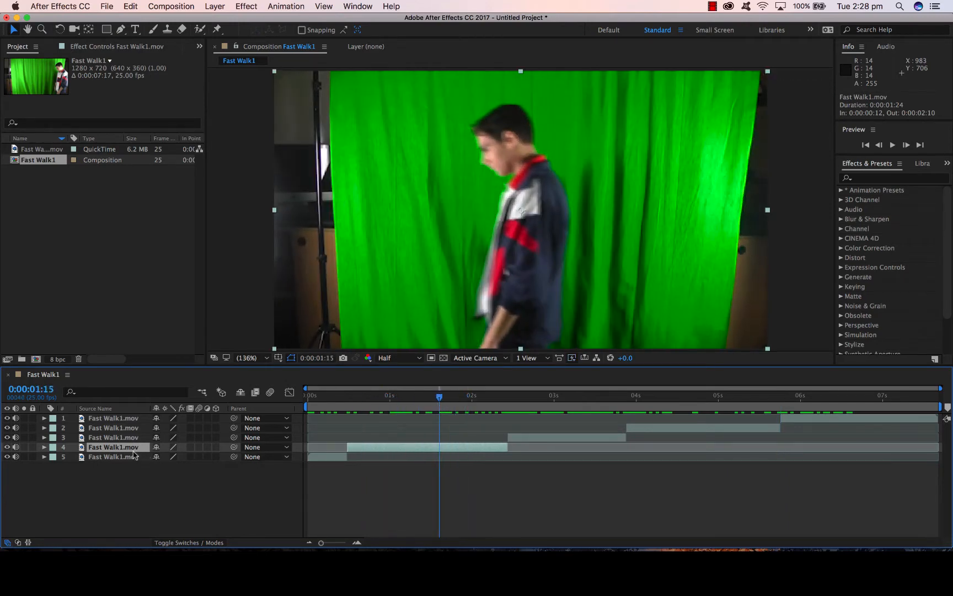
pyautogui.rightClick(109, 451)
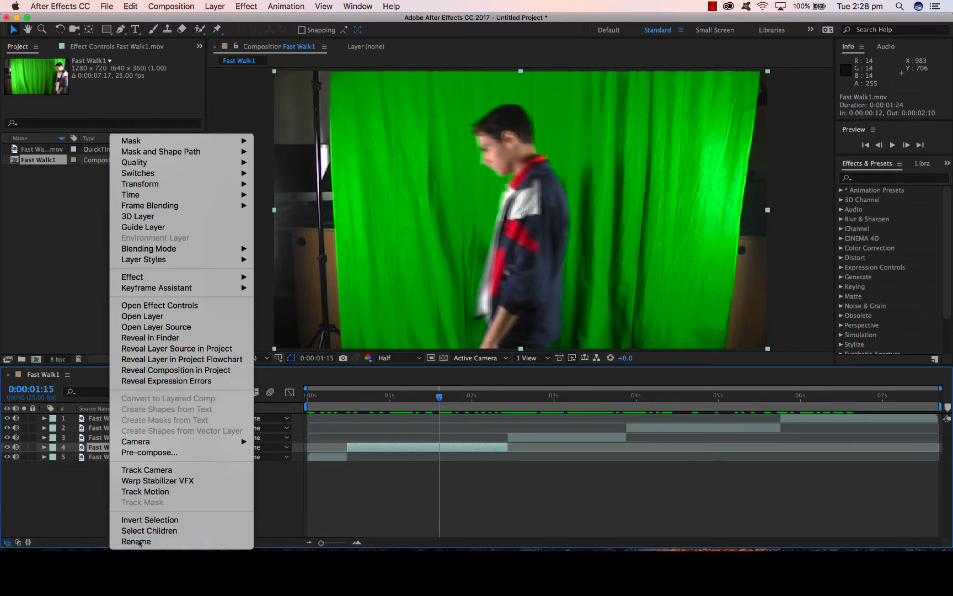
pyautogui.click(237, 542)
pyautogui.write('Fas')
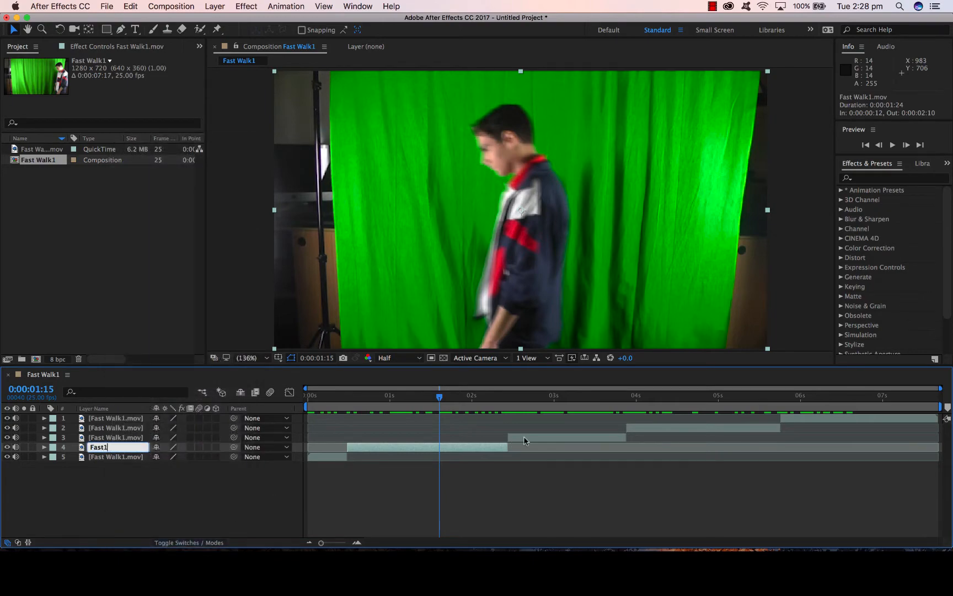
pyautogui.write('t1')
# Rename the return walk segment, layer 2 starting at 0:00:03:22, as Fast2
pyautogui.moveTo(440, 397); pyautogui.dragTo(692, 419)
pyautogui.click(692, 428)
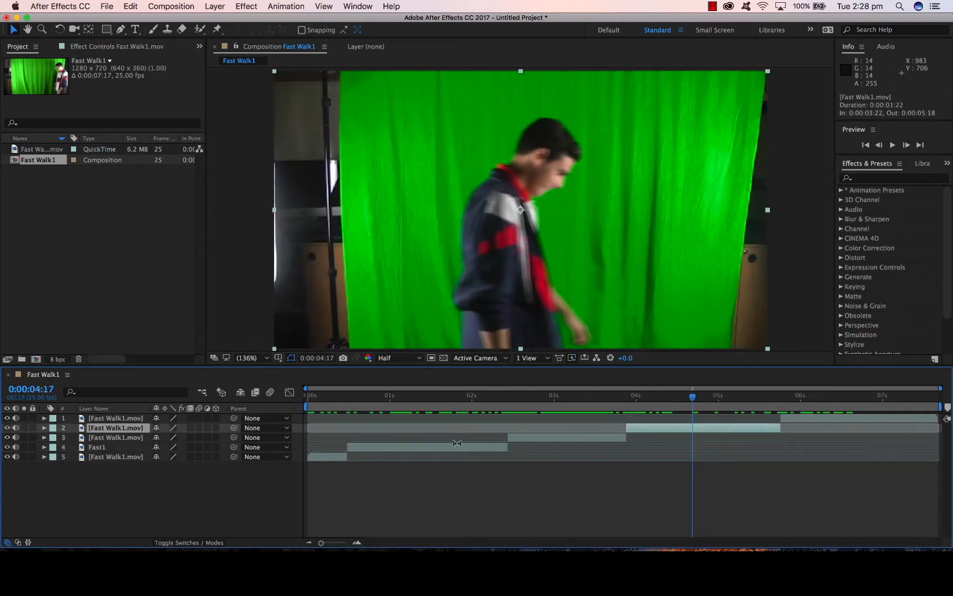
pyautogui.rightClick(119, 431)
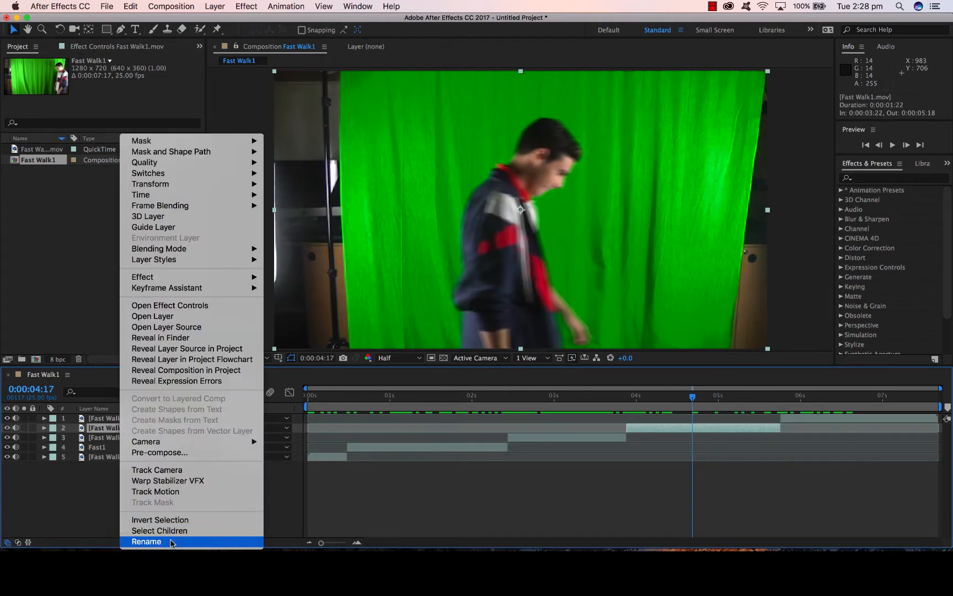
pyautogui.click(171, 541)
pyautogui.write('Fast')
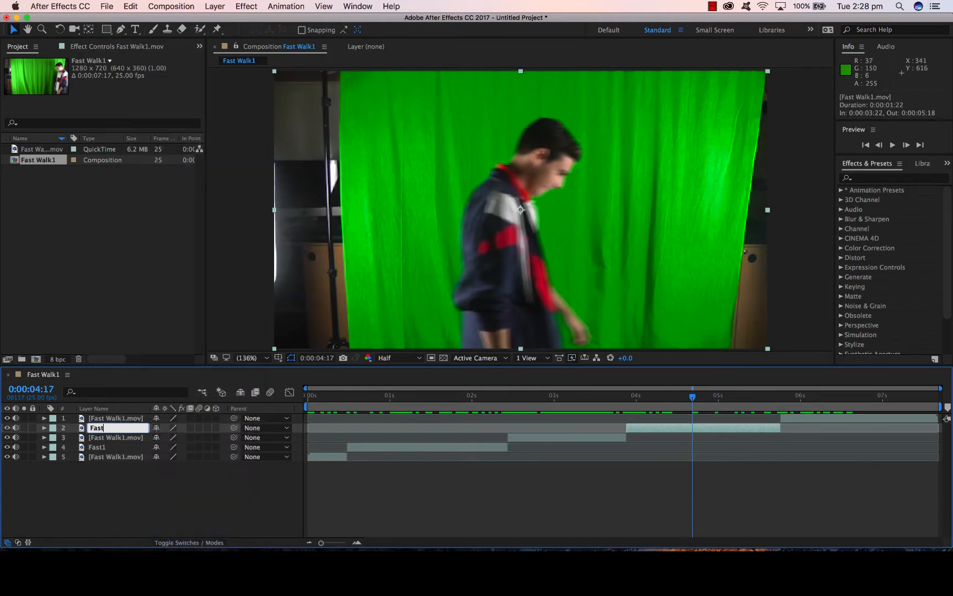
pyautogui.write('2')
pyautogui.click(230, 476)
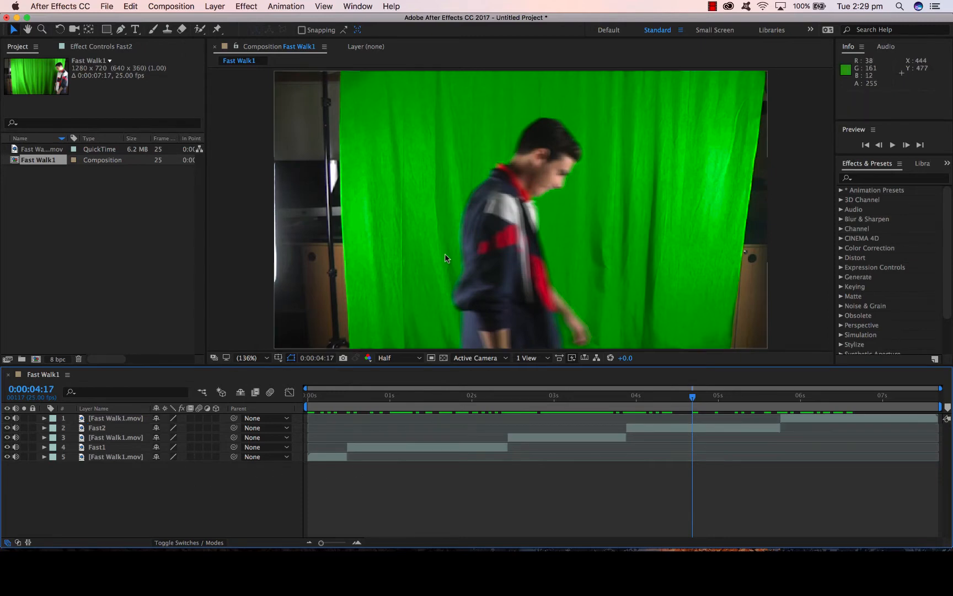
# Time-stretch the Fast1 layer with a stretch factor of 20%, holding its in-point in place
pyautogui.click(105, 448)
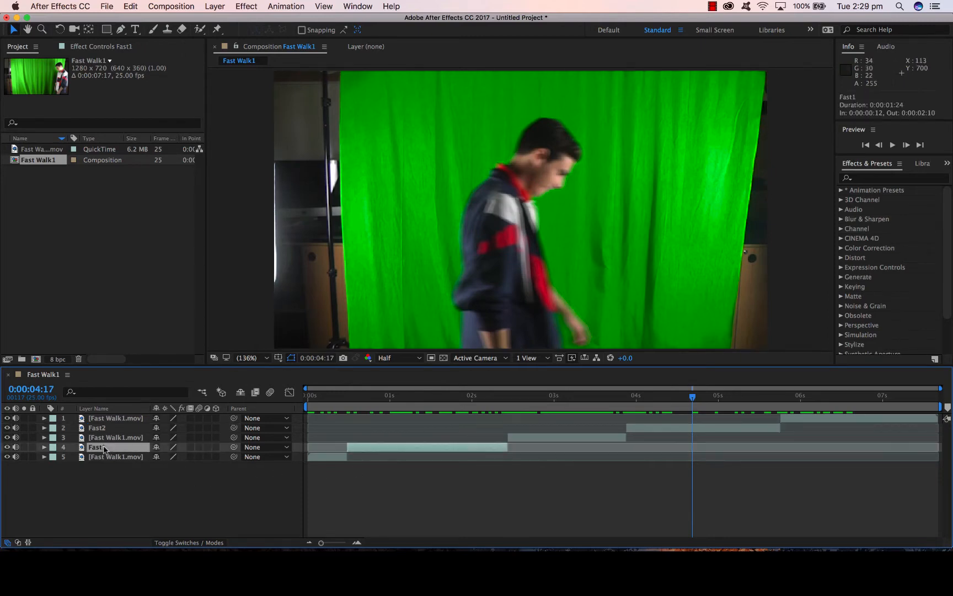
pyautogui.rightClick(385, 450)
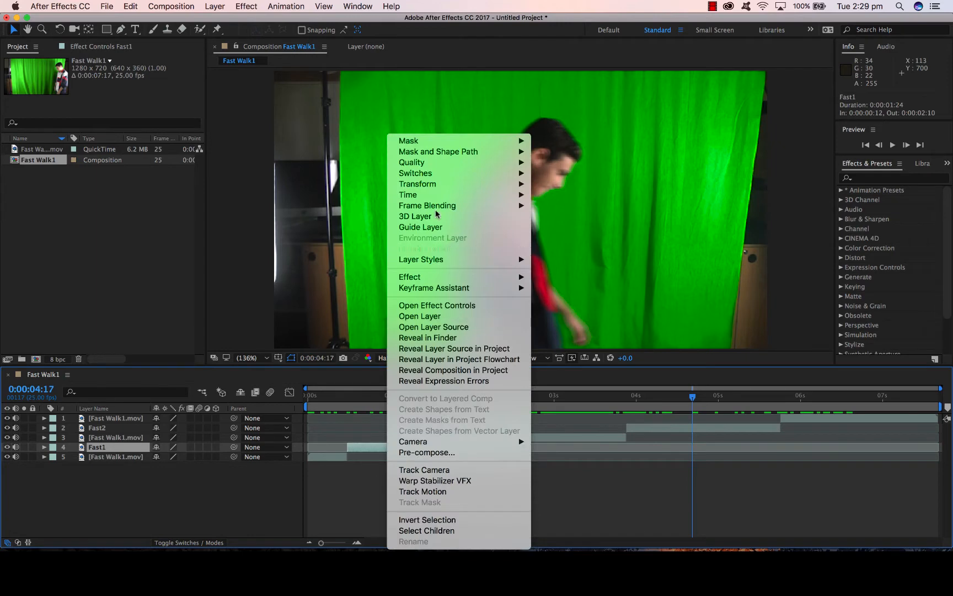
pyautogui.moveTo(432, 195)
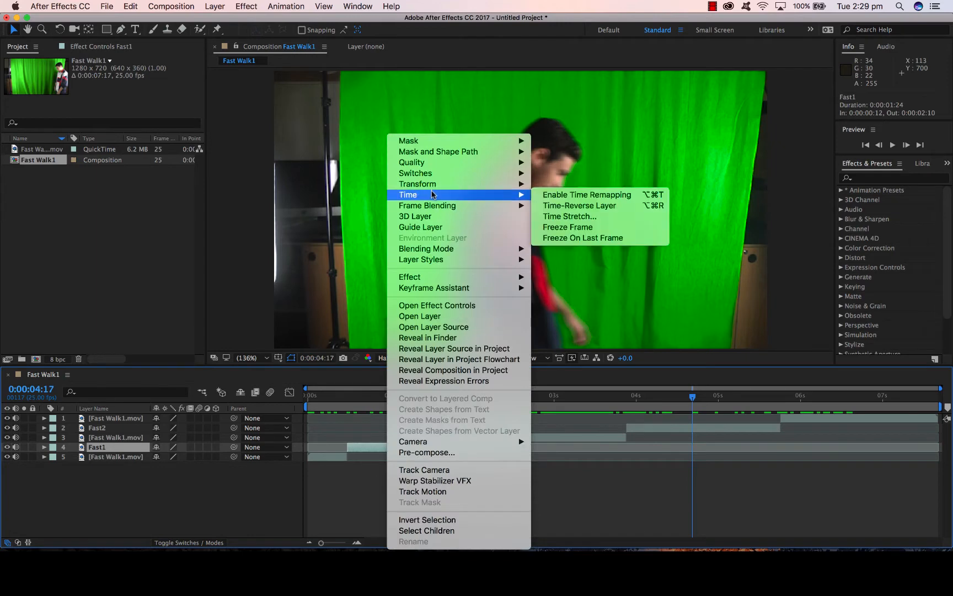
pyautogui.click(574, 217)
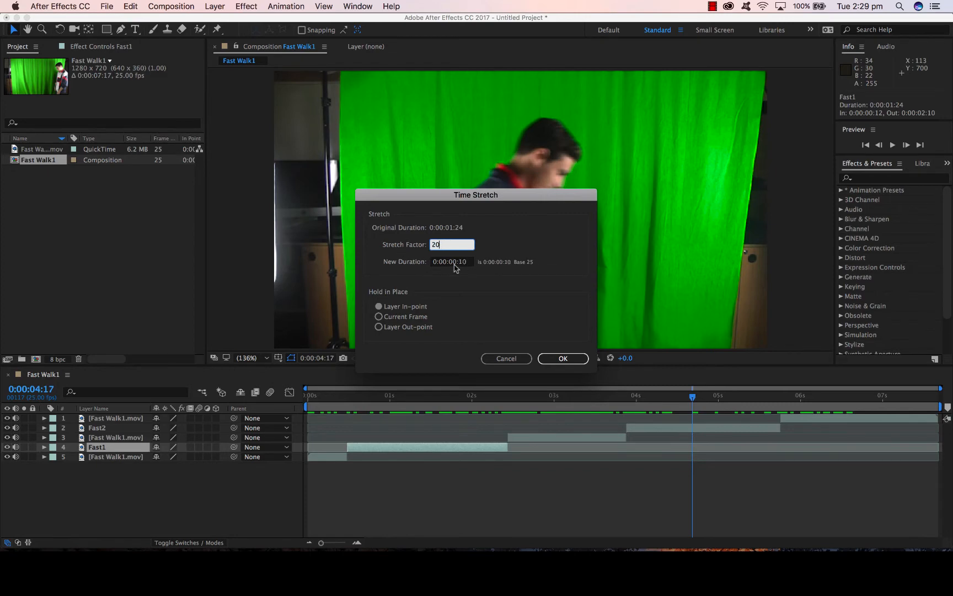
pyautogui.click(558, 359)
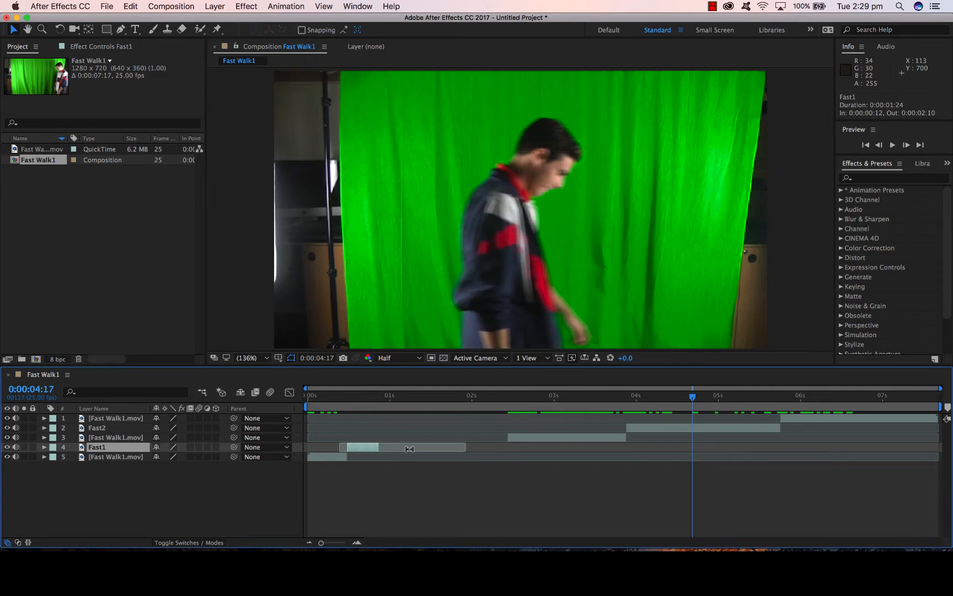
# Time-stretch the Fast2 layer with a stretch factor of 20%, holding its in-point in place
pyautogui.click(639, 428)
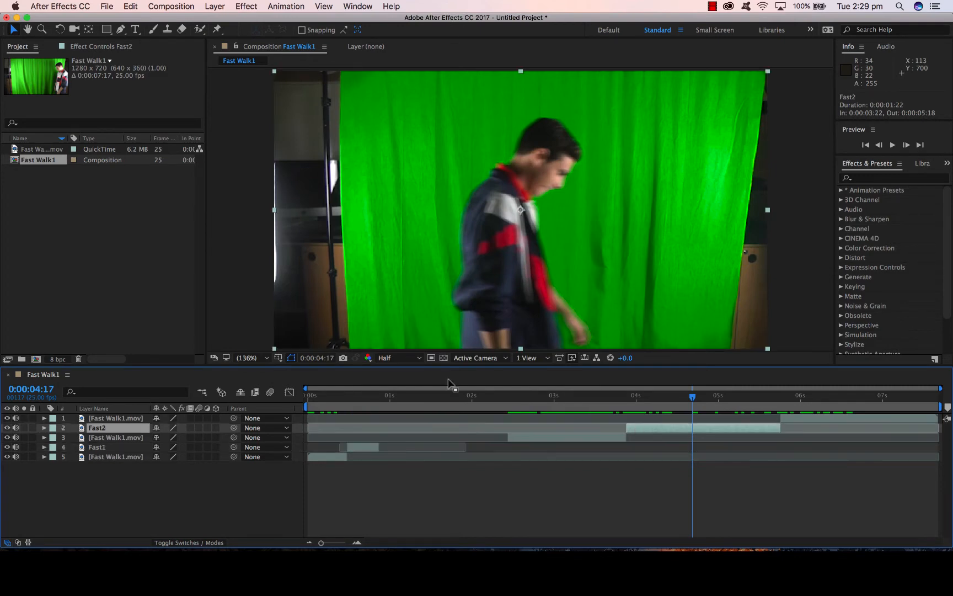
pyautogui.rightClick(665, 431)
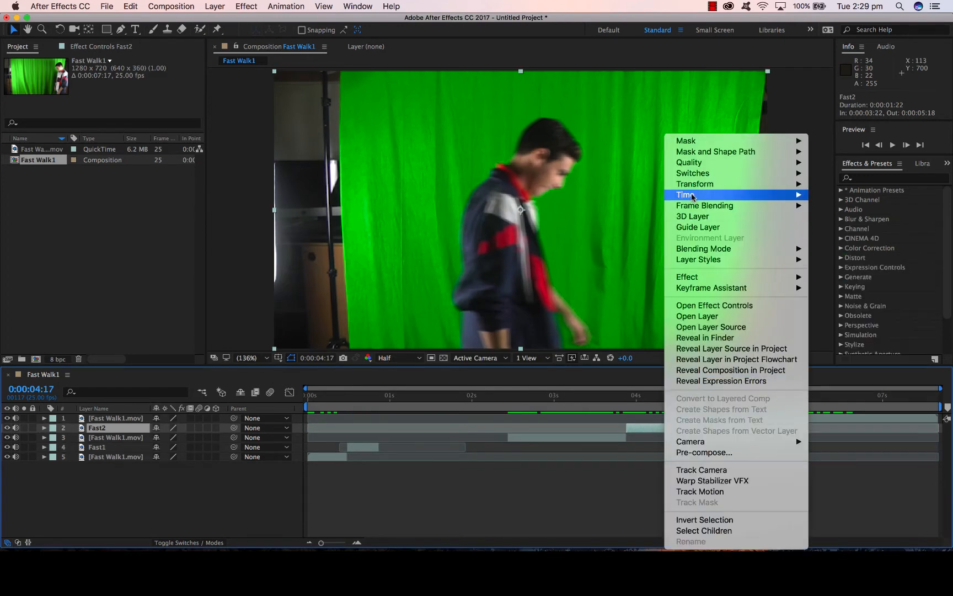
pyautogui.moveTo(693, 194)
pyautogui.click(821, 217)
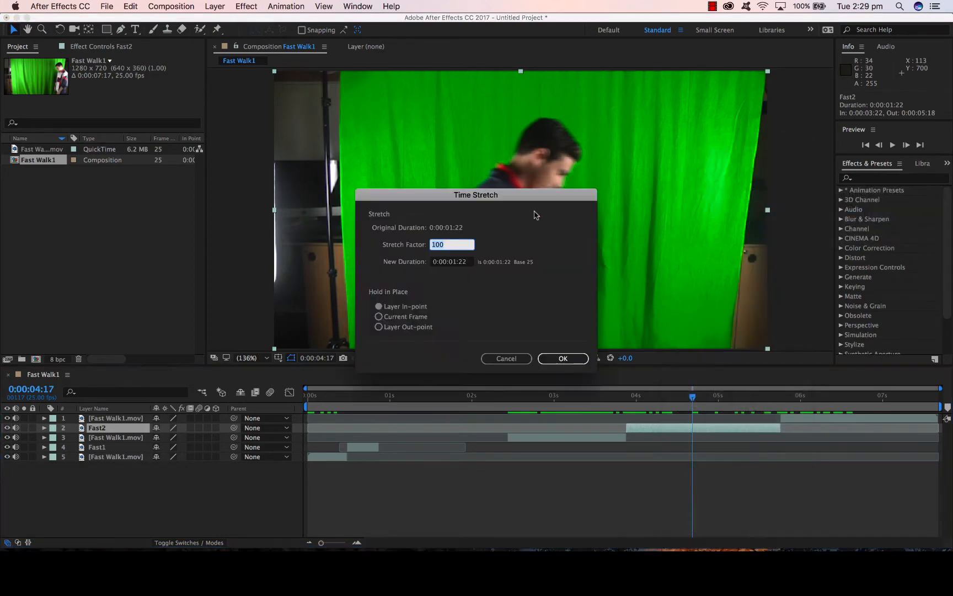
pyautogui.click(562, 359)
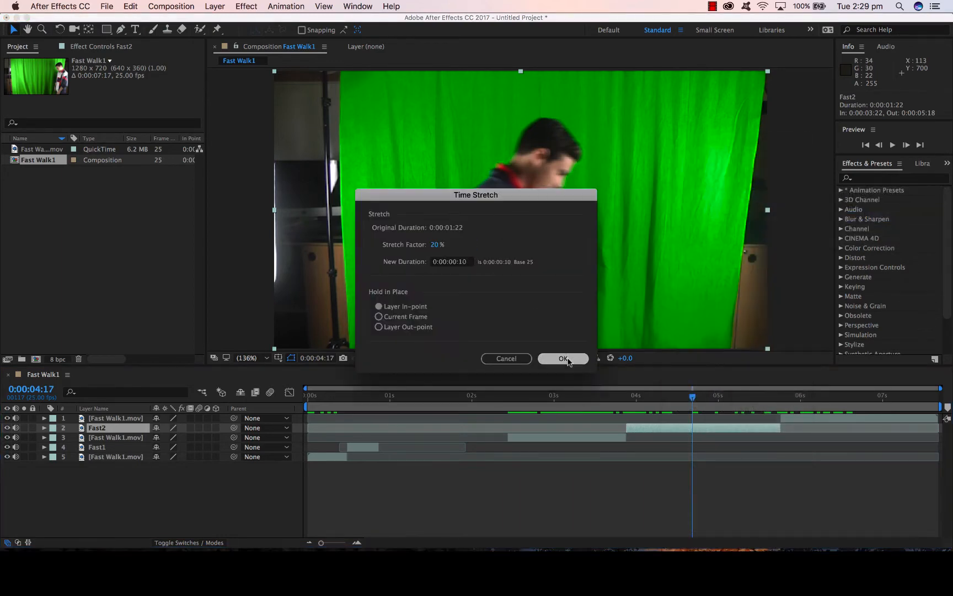
# Move the layer 3 segment earlier so it starts at 0:00:00:22, directly after the shortened Fast1 segment
pyautogui.click(400, 464)
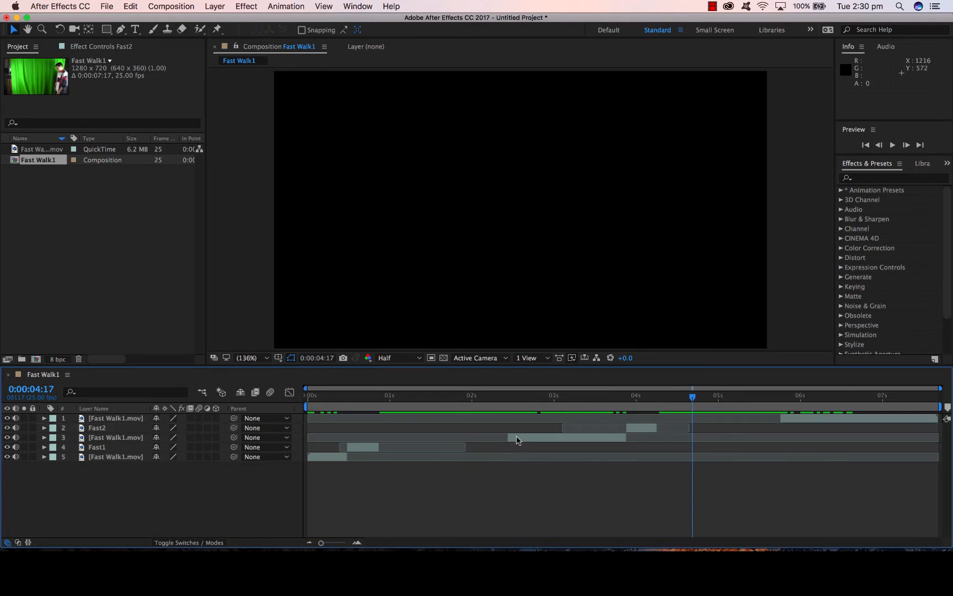
pyautogui.moveTo(517, 440); pyautogui.dragTo(391, 439)
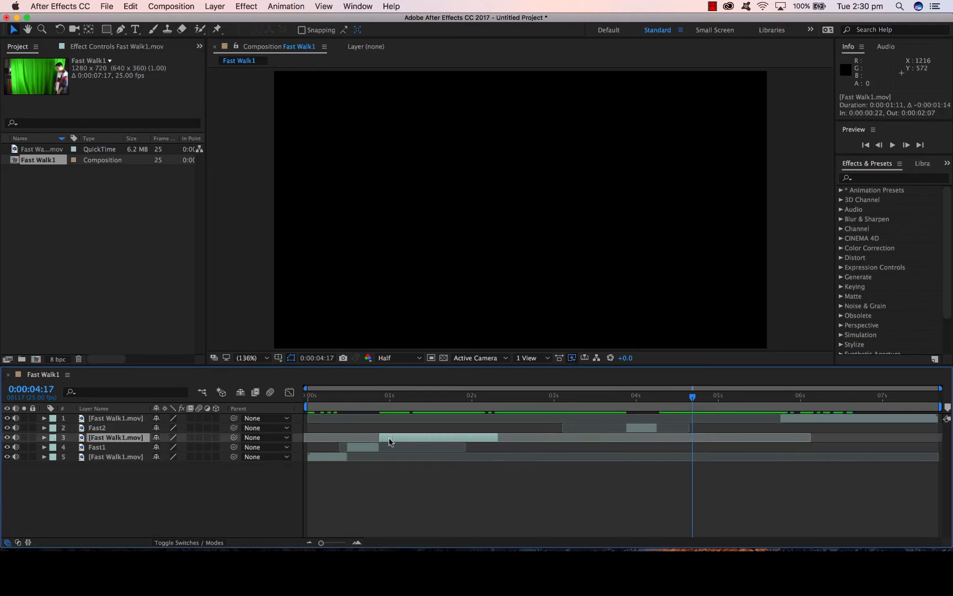
# Move Fast2 directly after the layer 3 segment and the layer 1 segment to start at 0:00:02:17, then briefly preview the joined clips
pyautogui.moveTo(633, 433); pyautogui.dragTo(505, 431)
pyautogui.moveTo(796, 420); pyautogui.dragTo(544, 423)
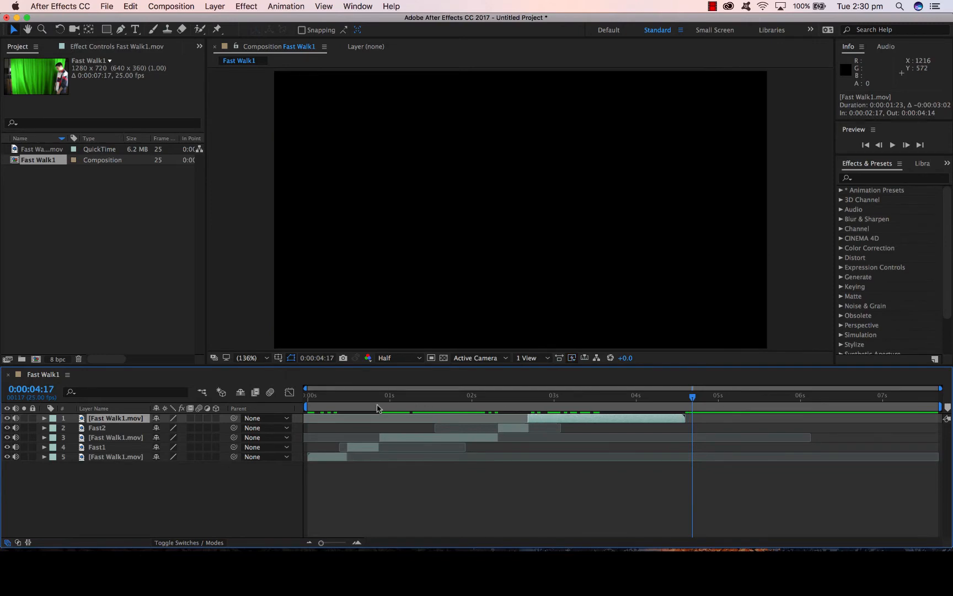
pyautogui.click(338, 403)
pyautogui.press('space')
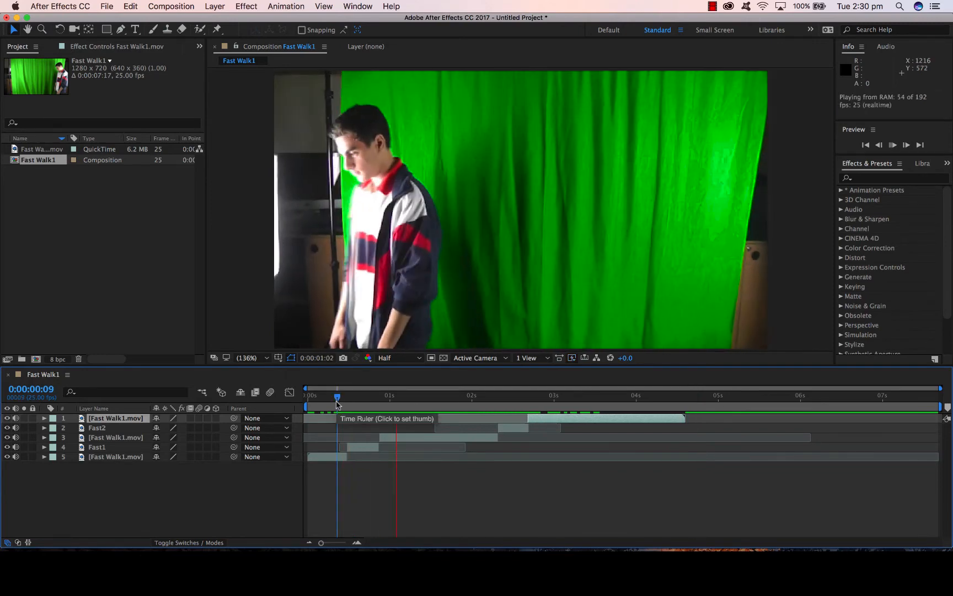
pyautogui.press('space')
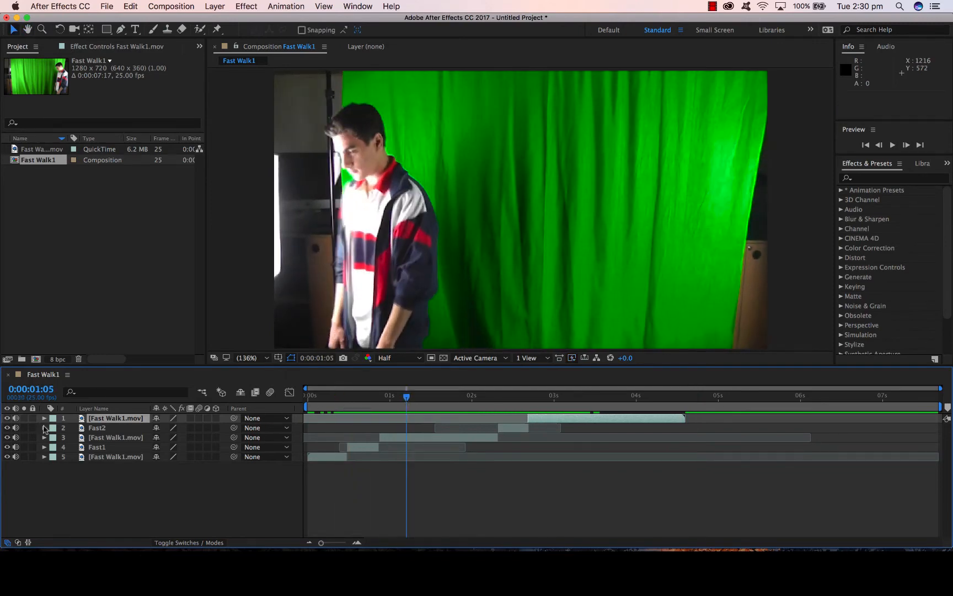
# Mute the audio of all five layers in the Fast Walk1 composition
pyautogui.click(12, 432)
pyautogui.click(15, 439)
pyautogui.click(15, 448)
# Preview the composition without sound and examine the speed changes around the Fast1 and Fast2 segments
pyautogui.moveTo(334, 398); pyautogui.dragTo(291, 399)
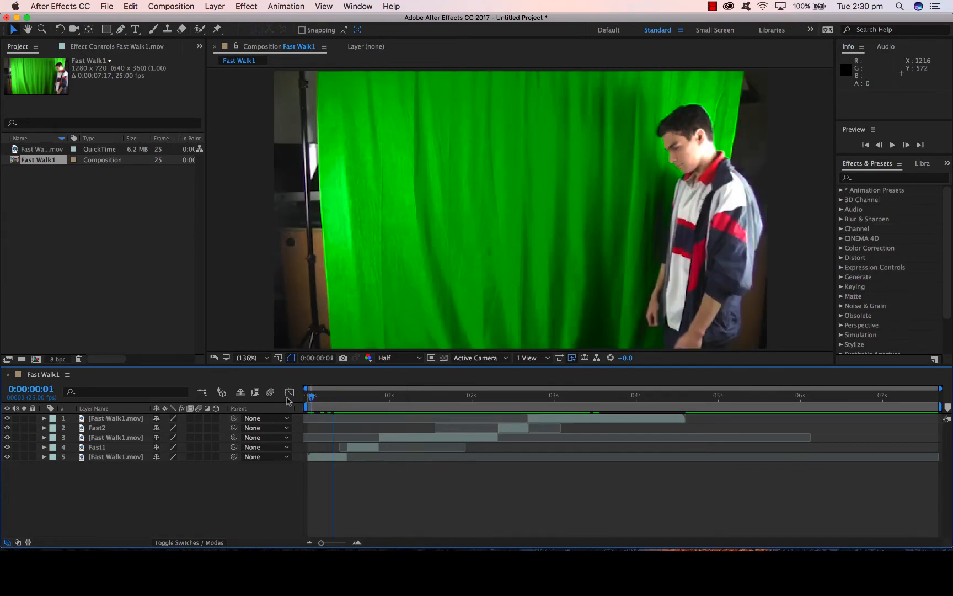
pyautogui.press('space')
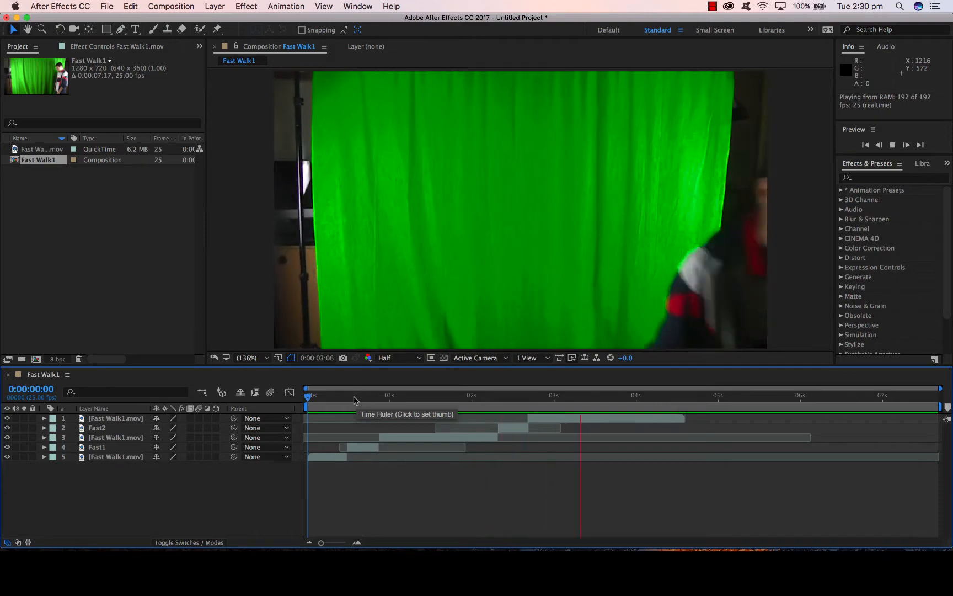
pyautogui.click(333, 400)
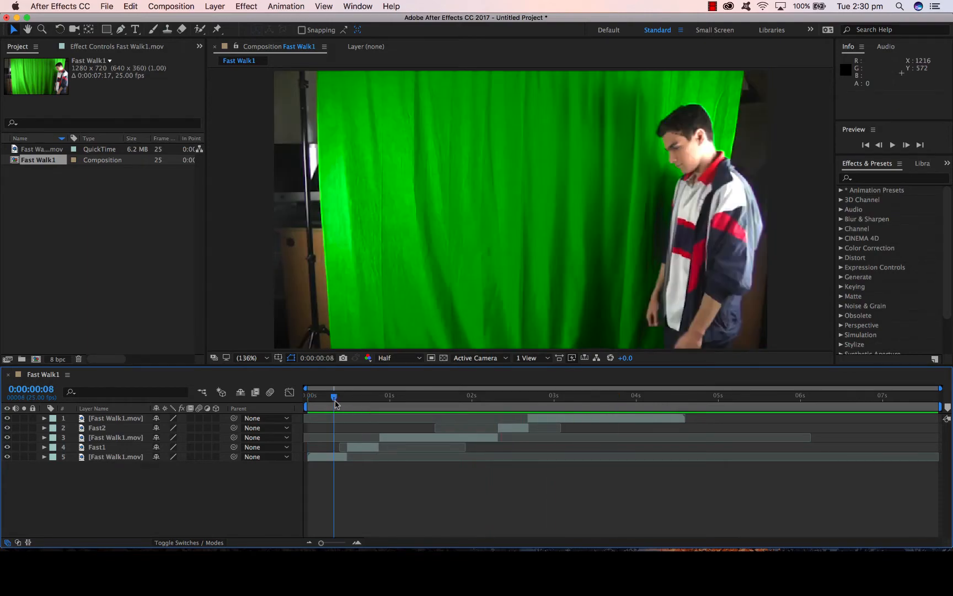
pyautogui.press('space')
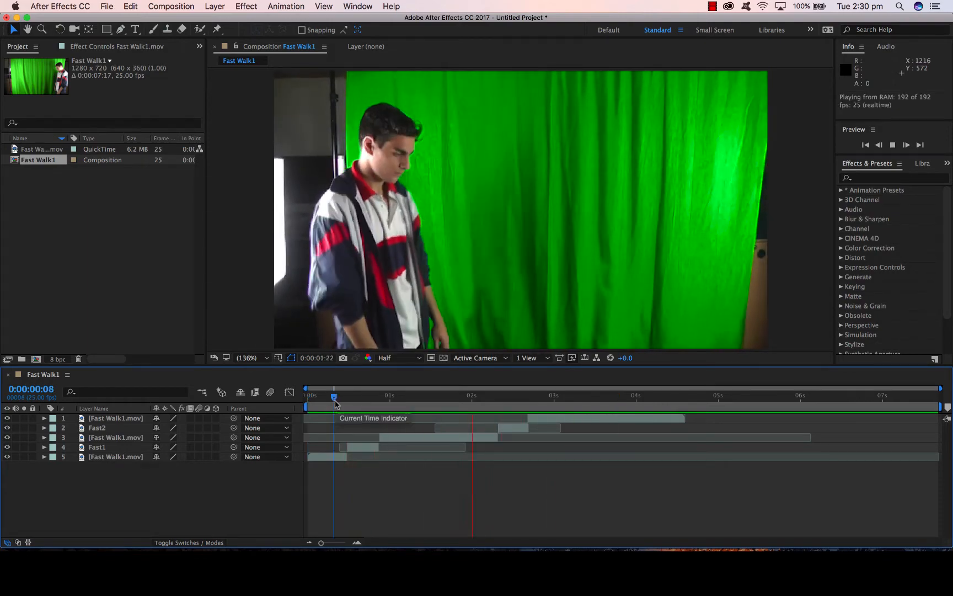
pyautogui.click(554, 398)
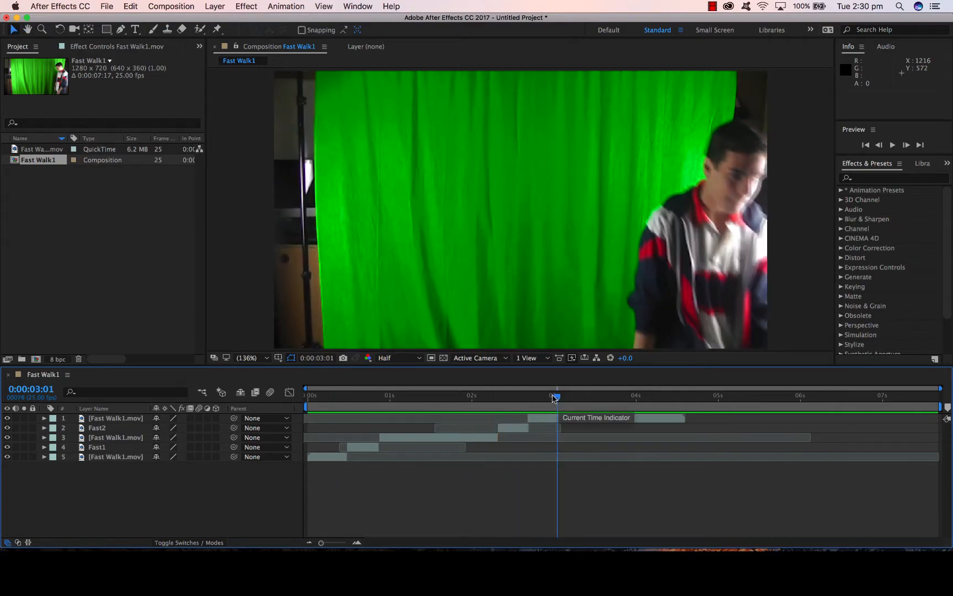
pyautogui.moveTo(554, 398); pyautogui.dragTo(528, 401)
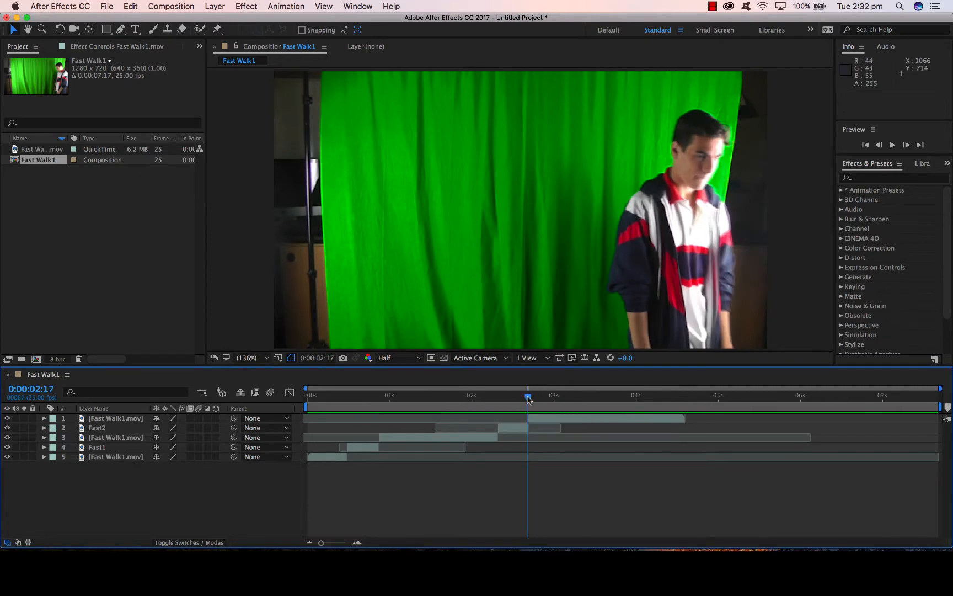
pyautogui.moveTo(527, 401); pyautogui.dragTo(344, 418)
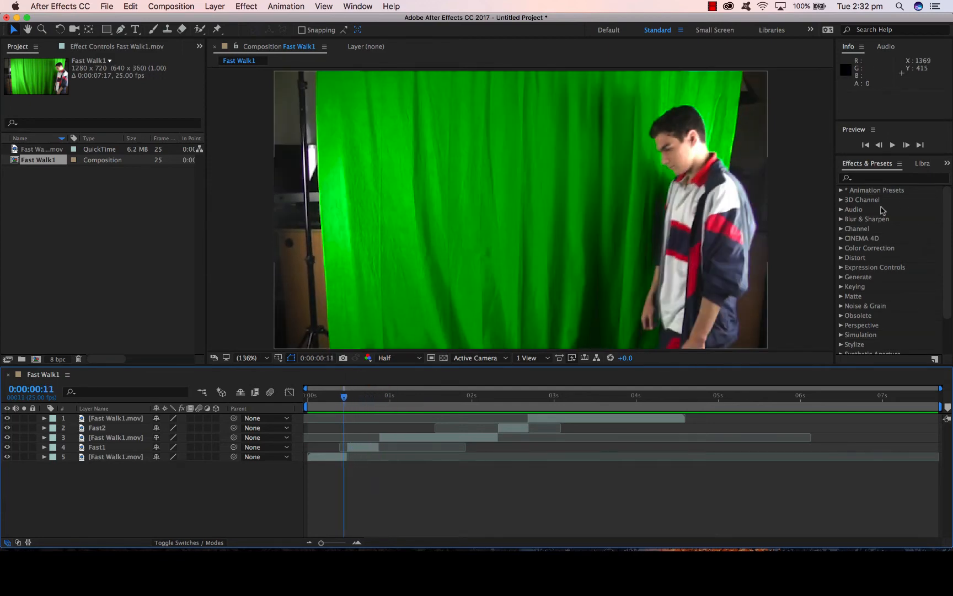
# Find the CC Force Motion Blur effect, apply it to the Fast1 layer and check the blur at 0:00:00:15
pyautogui.click(879, 178)
pyautogui.write('cc f')
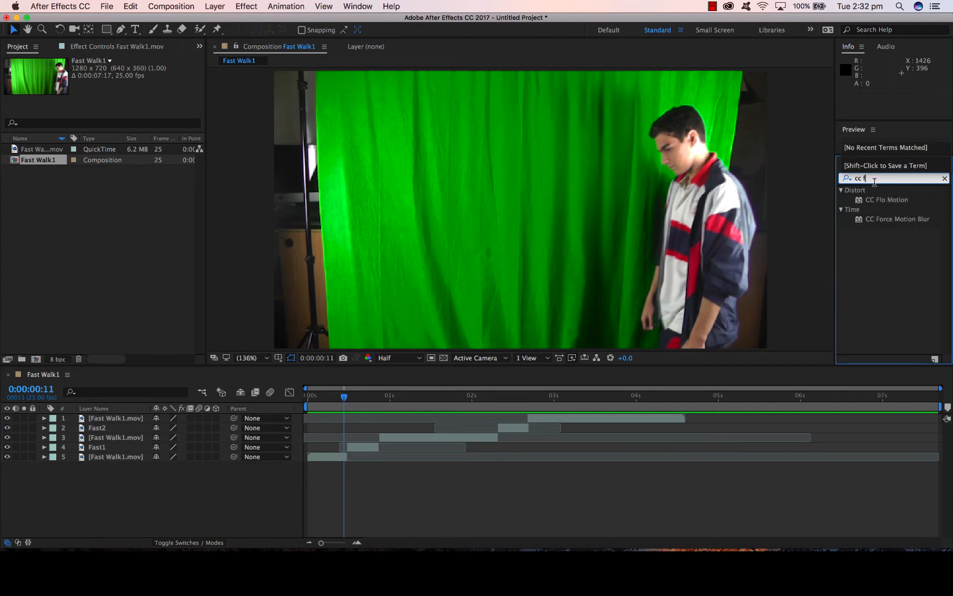
pyautogui.moveTo(894, 220); pyautogui.dragTo(102, 446)
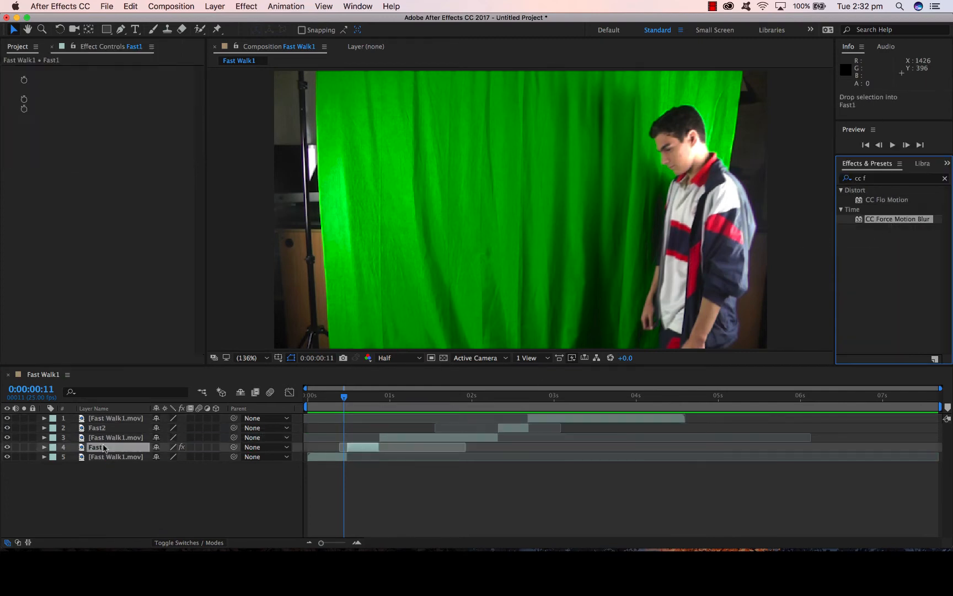
pyautogui.moveTo(344, 397); pyautogui.dragTo(367, 400)
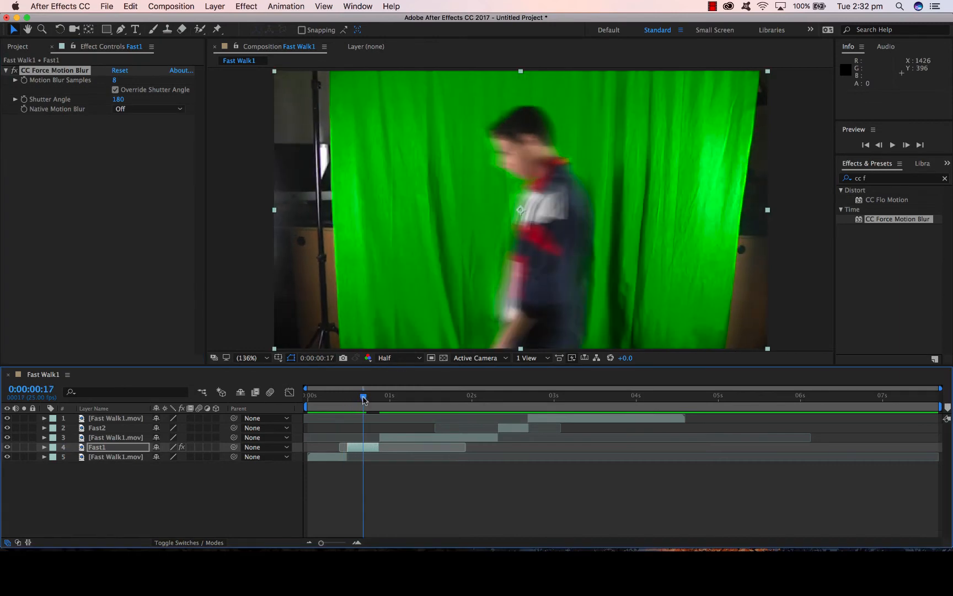
pyautogui.moveTo(363, 400); pyautogui.dragTo(357, 401)
# Expand Fast1's CC Force Motion Blur properties in the timeline and set Motion Blur Samples to 120 and Shutter Angle to 241
pyautogui.click(44, 448)
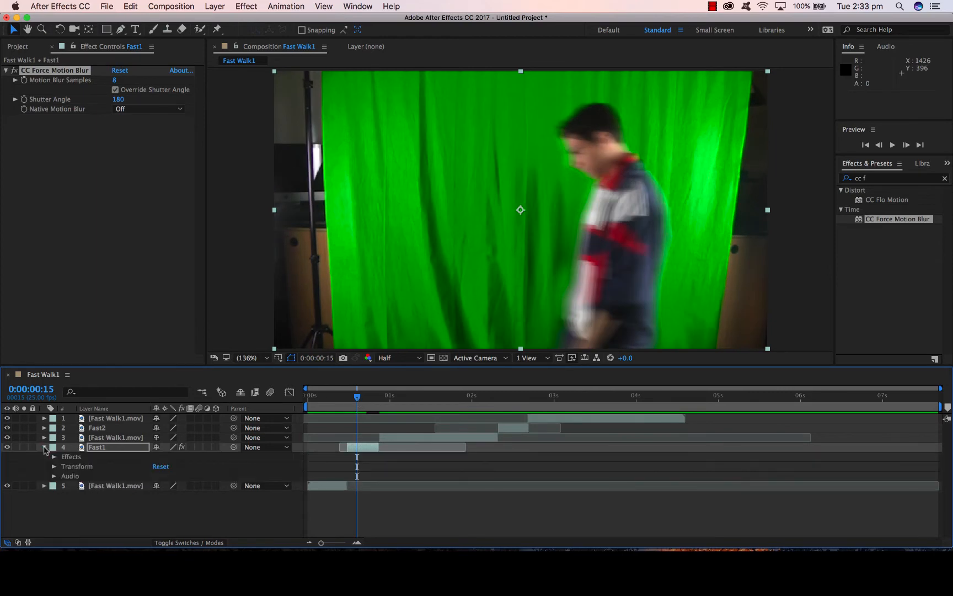
pyautogui.click(53, 457)
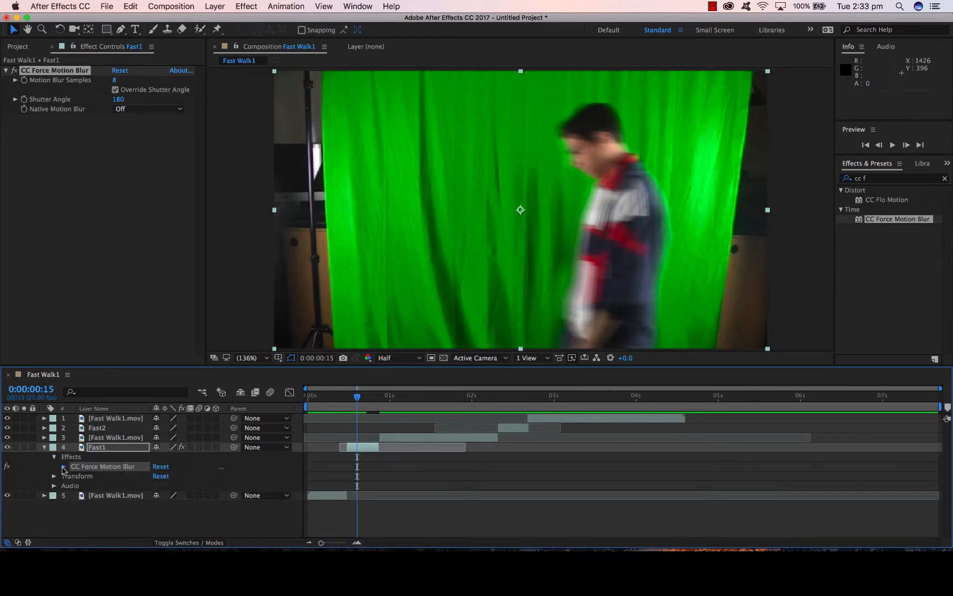
pyautogui.click(64, 467)
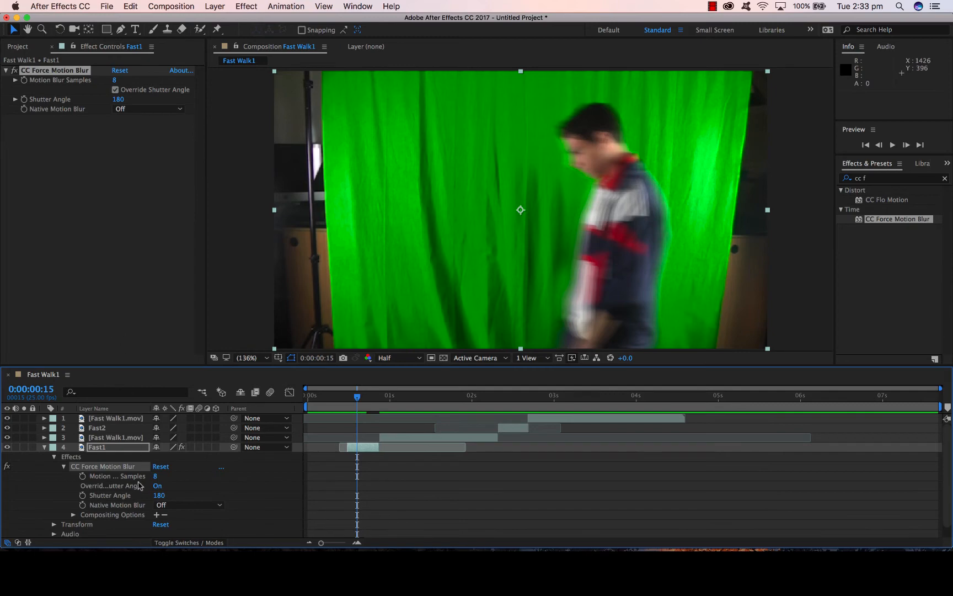
pyautogui.moveTo(154, 476); pyautogui.dragTo(220, 481)
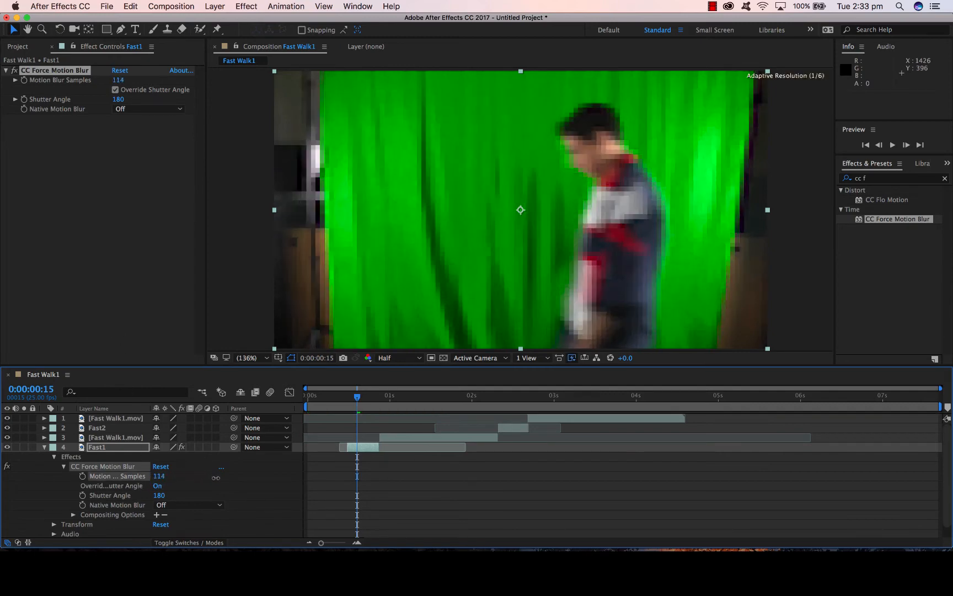
pyautogui.moveTo(160, 495); pyautogui.dragTo(196, 495)
# Play back the opening walk several times to examine the motion blur on the Fast1 segment
pyautogui.press('space')
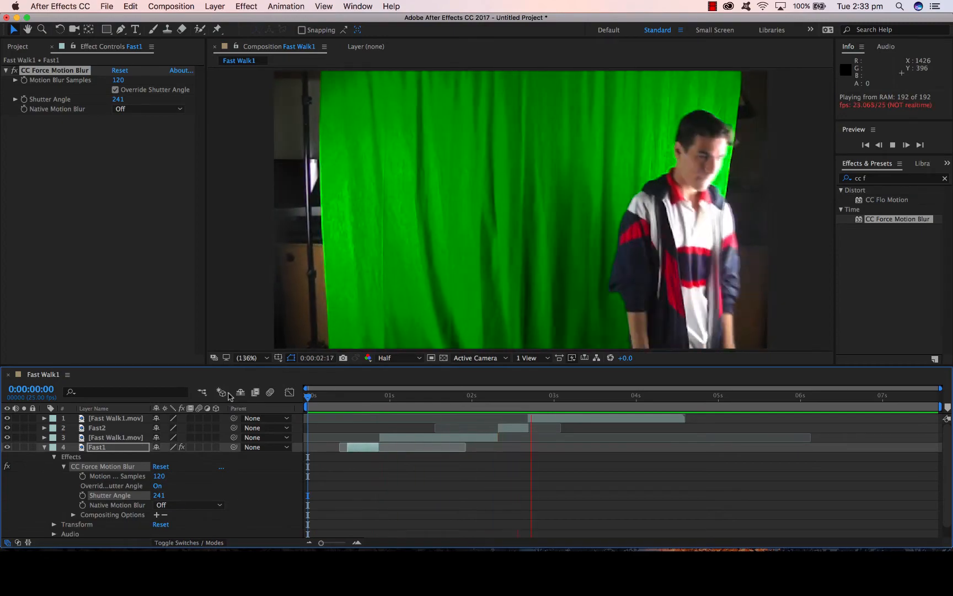
pyautogui.click(553, 394)
pyautogui.click(337, 394)
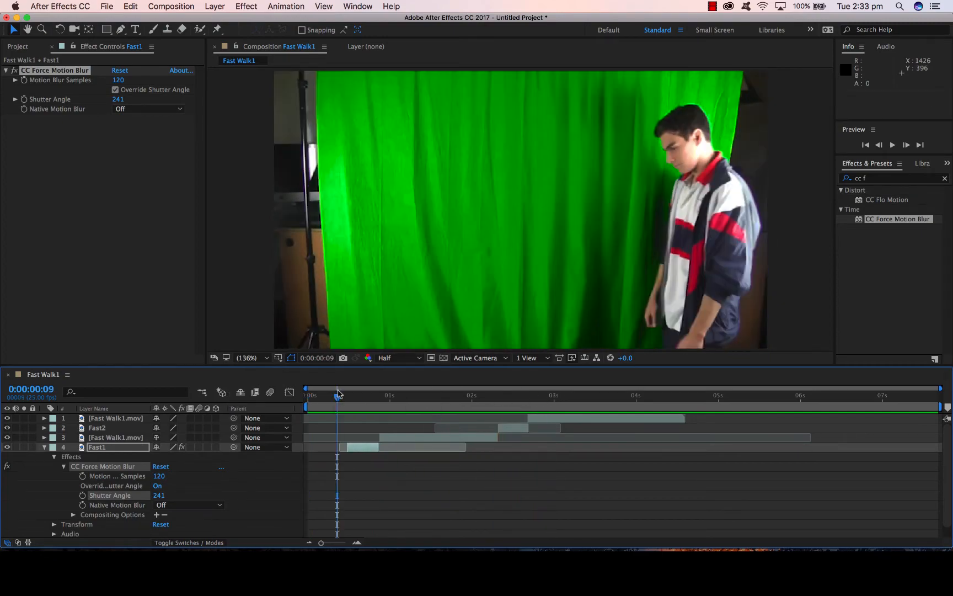
pyautogui.press('space')
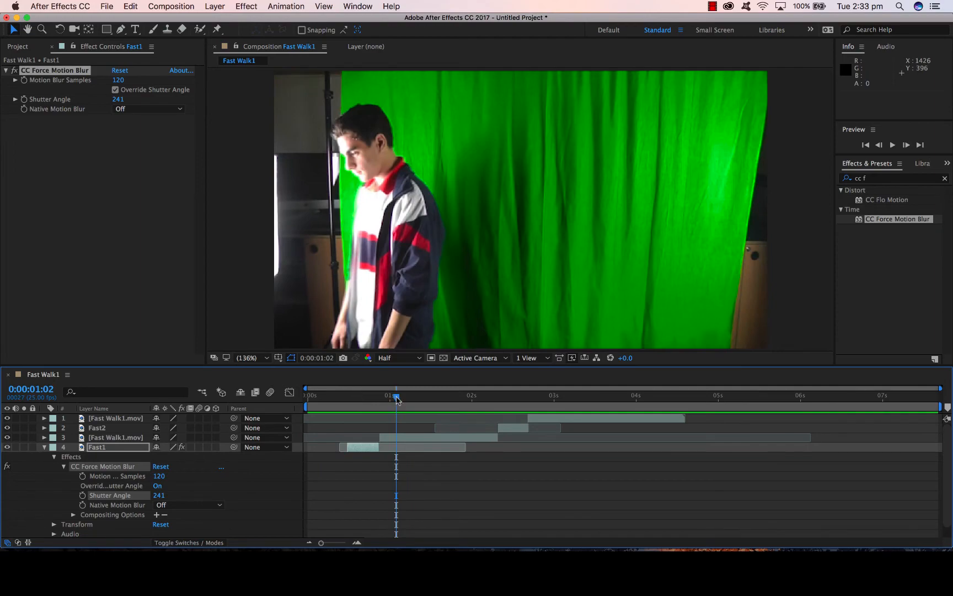
pyautogui.moveTo(396, 398); pyautogui.dragTo(341, 397)
pyautogui.press('space')
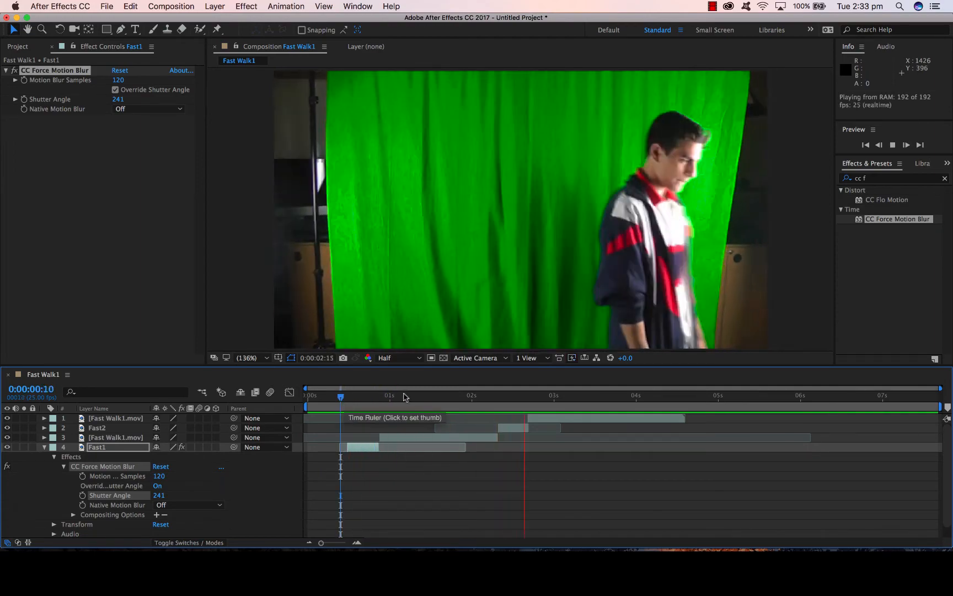
pyautogui.press('space')
pyautogui.click(337, 396)
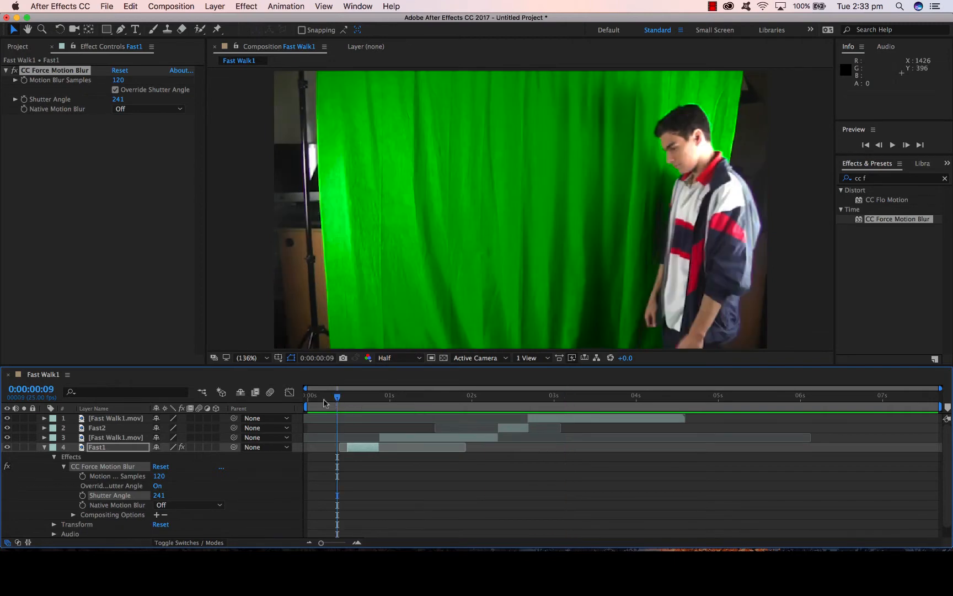
pyautogui.press('space')
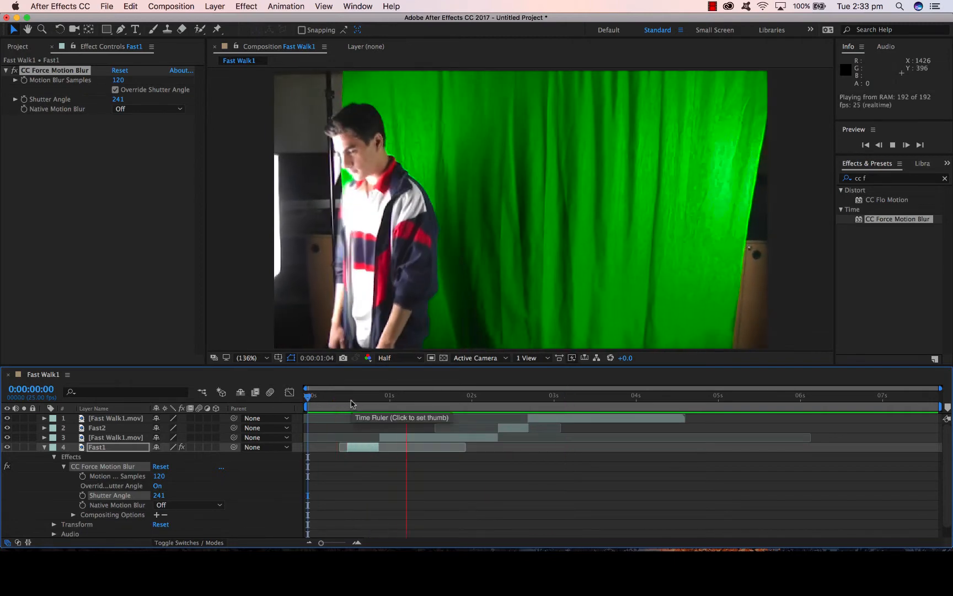
pyautogui.press('space')
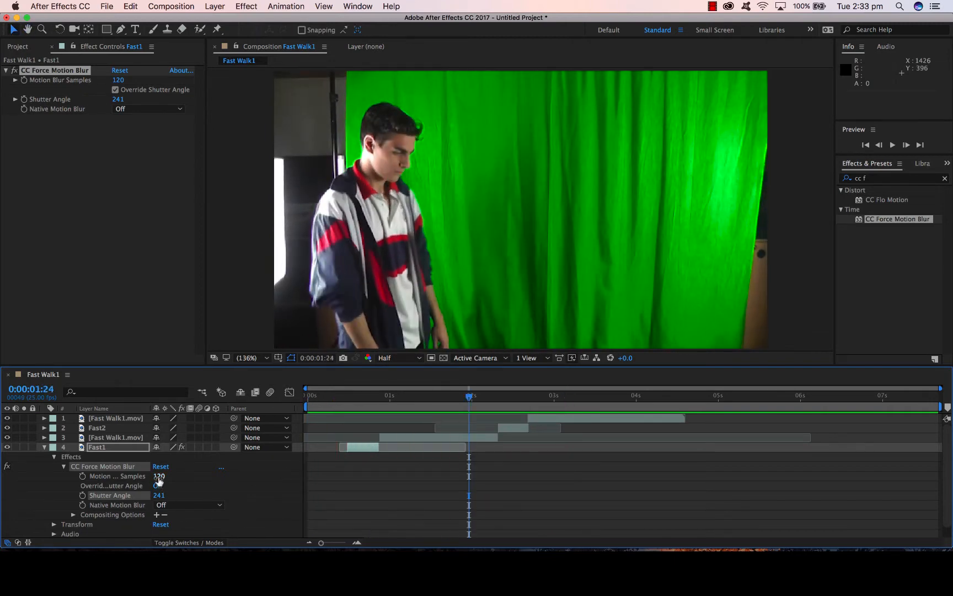
# Raise Fast1's Motion Blur Samples to 255 and preview the walk from the beginning
pyautogui.moveTo(159, 476); pyautogui.dragTo(171, 478)
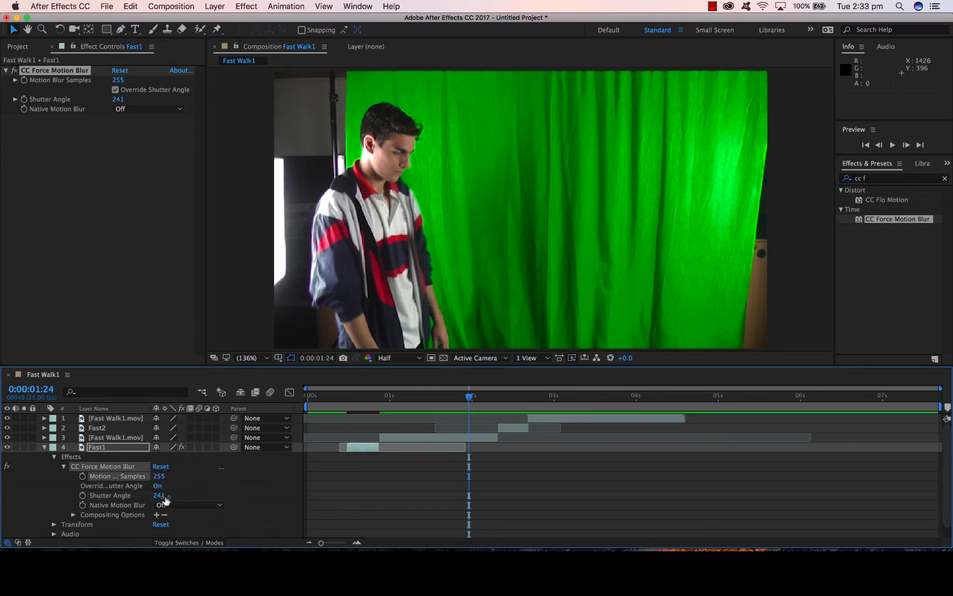
pyautogui.press('space')
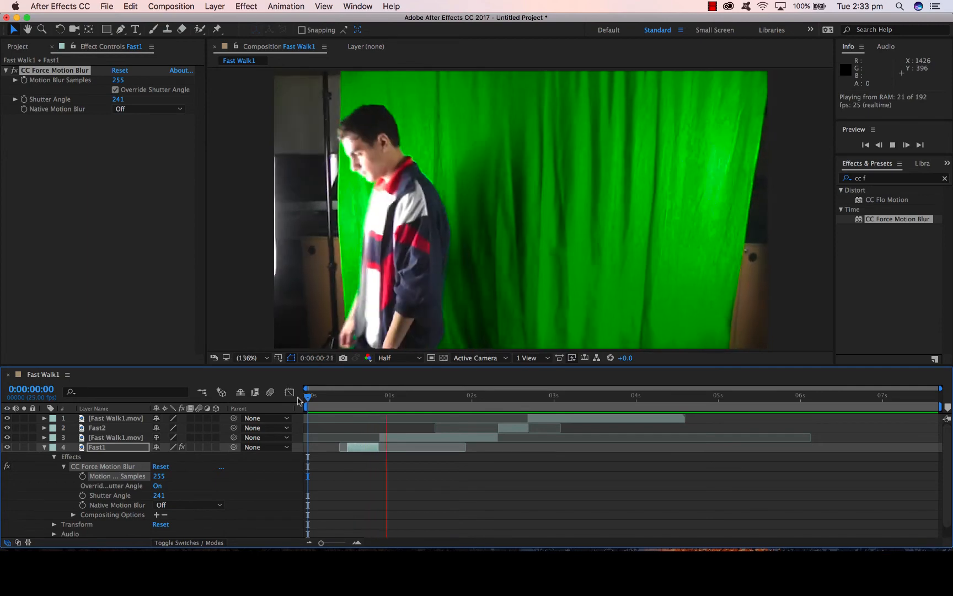
pyautogui.press('space')
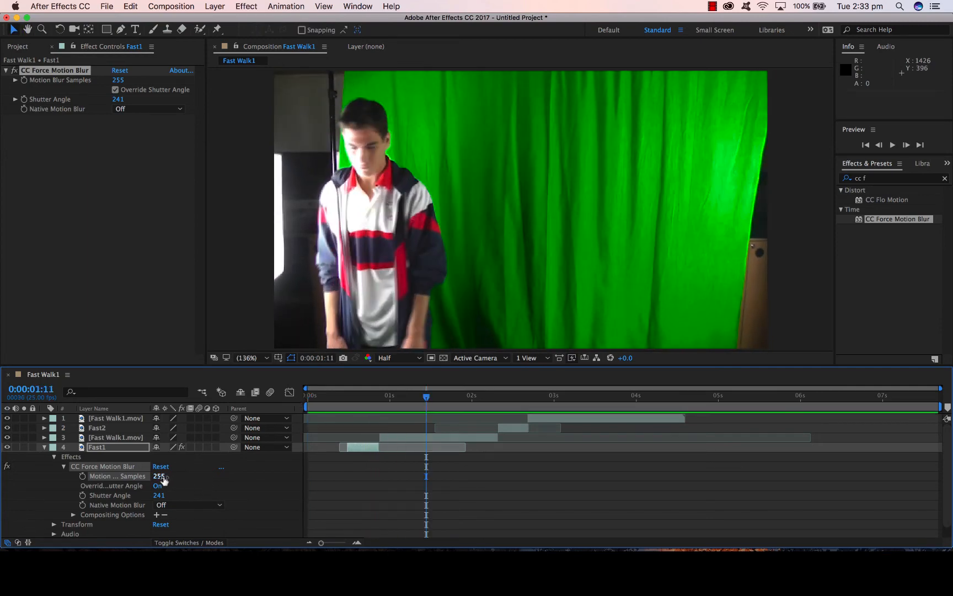
# Set Fast1's CC Force Motion Blur Shutter Angle to 360 and preview the walk from the beginning
pyautogui.moveTo(159, 495); pyautogui.dragTo(228, 496)
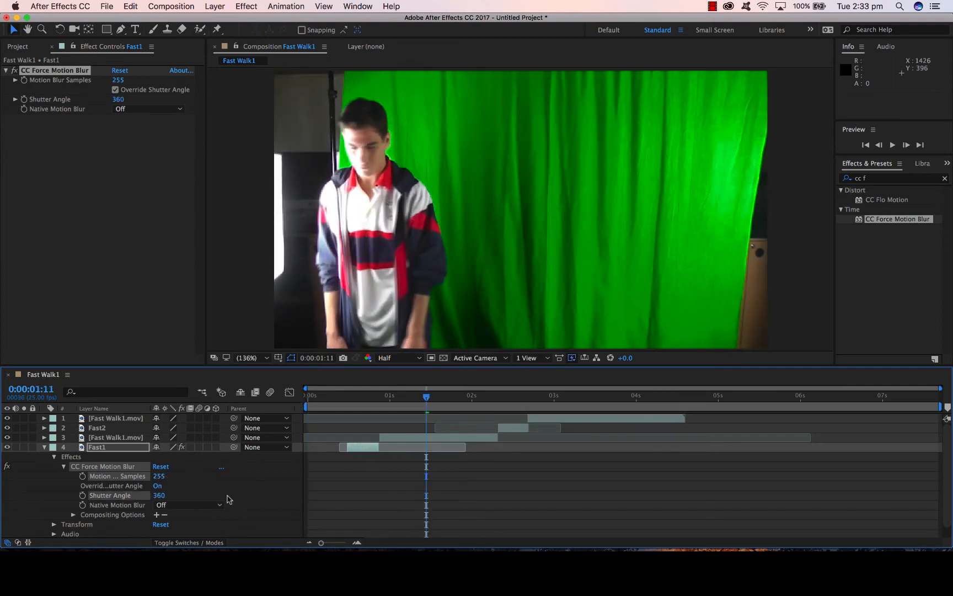
pyautogui.press('space')
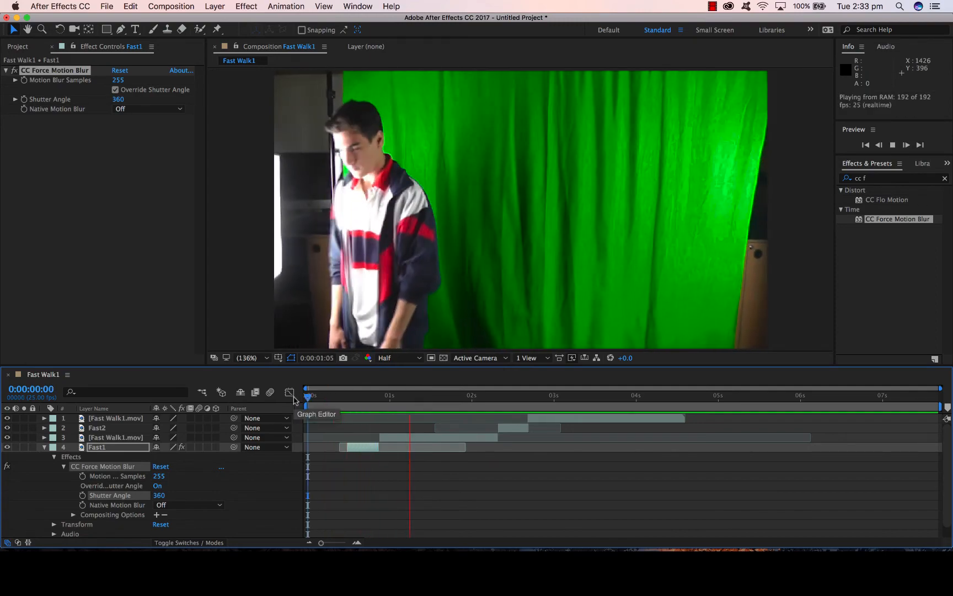
pyautogui.press('space')
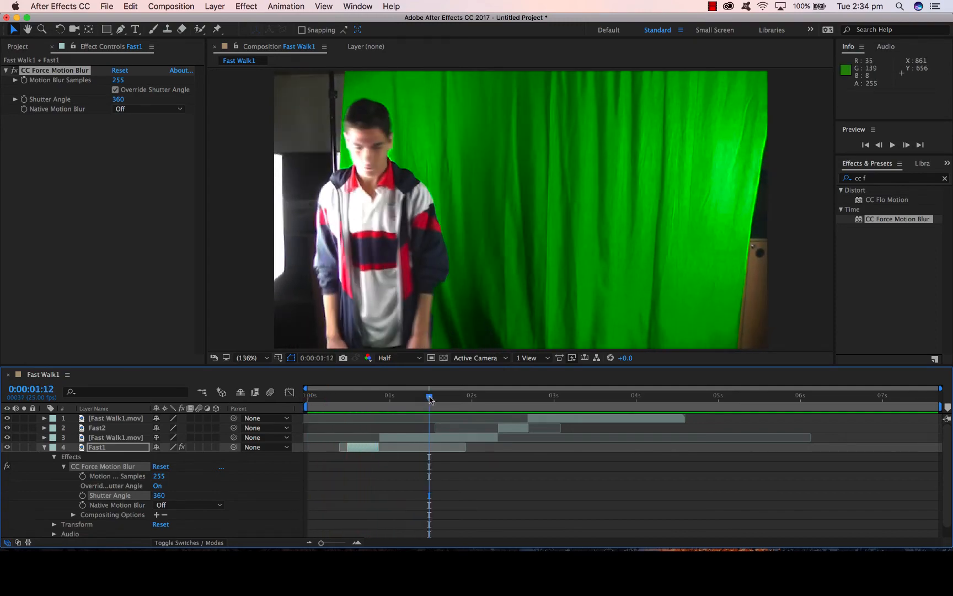
# Increase Fast1's Shutter Angle to 867 and play back the blurred walk
pyautogui.moveTo(429, 397); pyautogui.dragTo(352, 466)
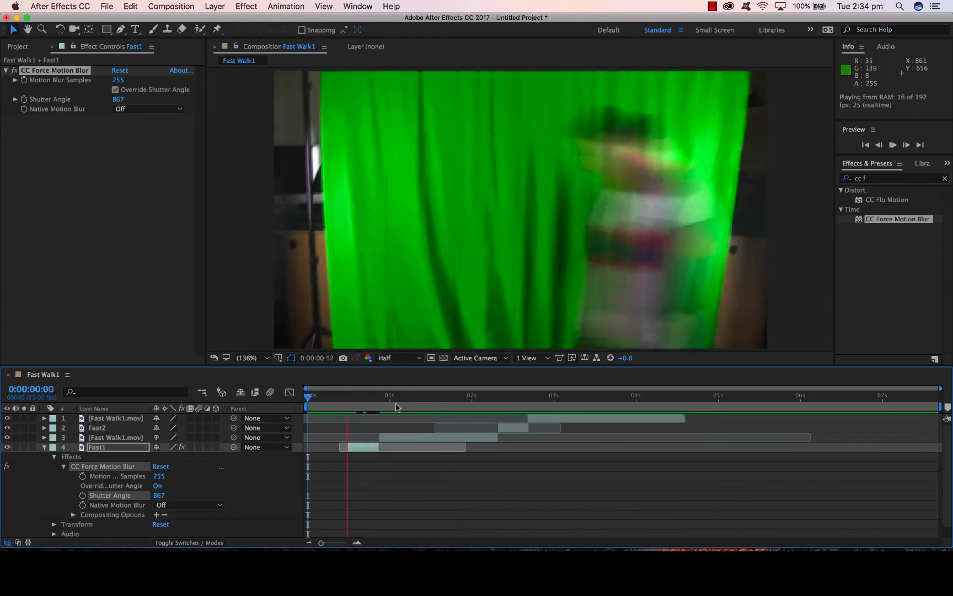
pyautogui.click(318, 399)
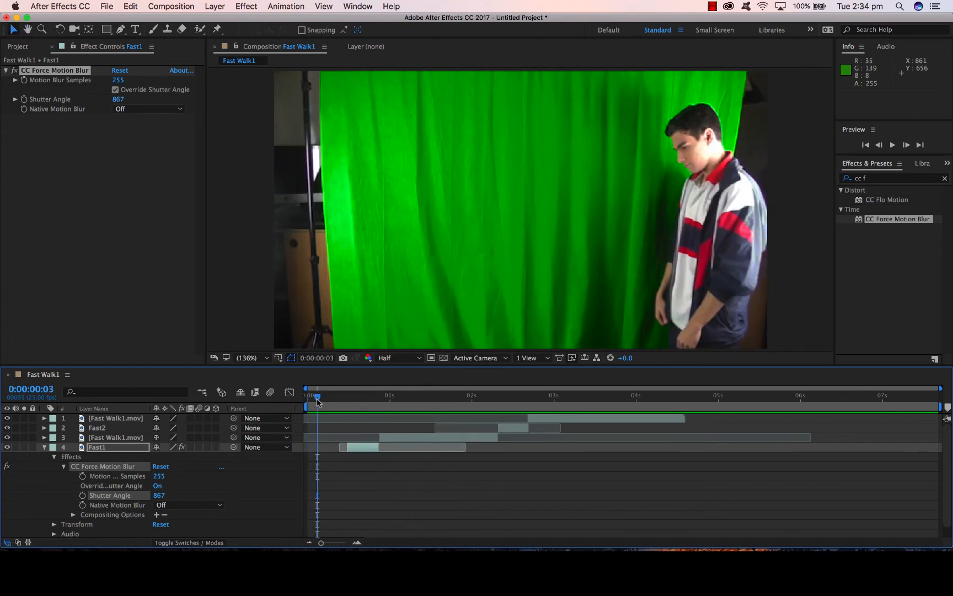
pyautogui.press('space')
pyautogui.press('space')
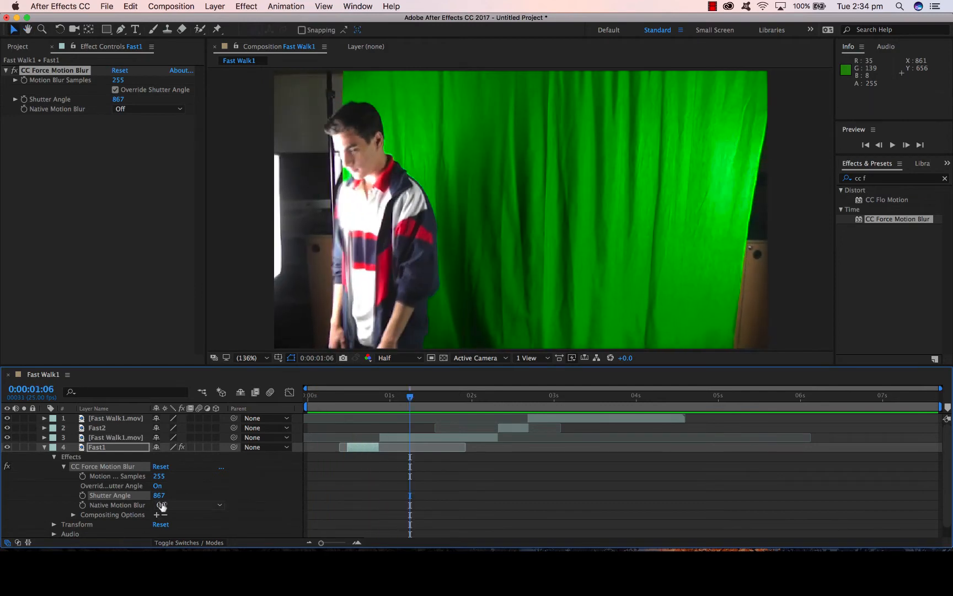
# Set Fast1's Shutter Angle to 917 and preview the walk from 0:00:00:04
pyautogui.moveTo(162, 506); pyautogui.dragTo(193, 499)
pyautogui.click(322, 396)
pyautogui.press('space')
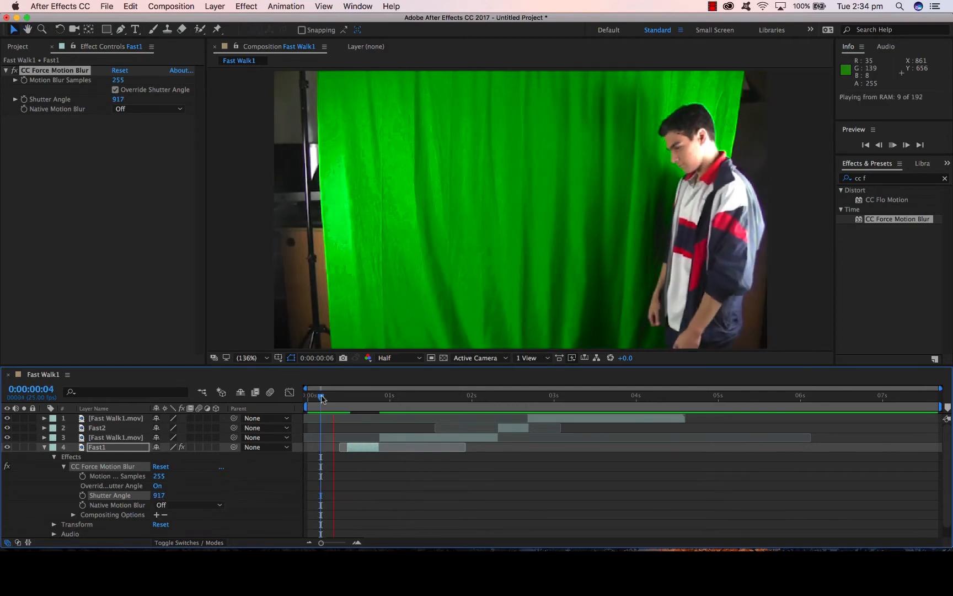
pyautogui.press('space')
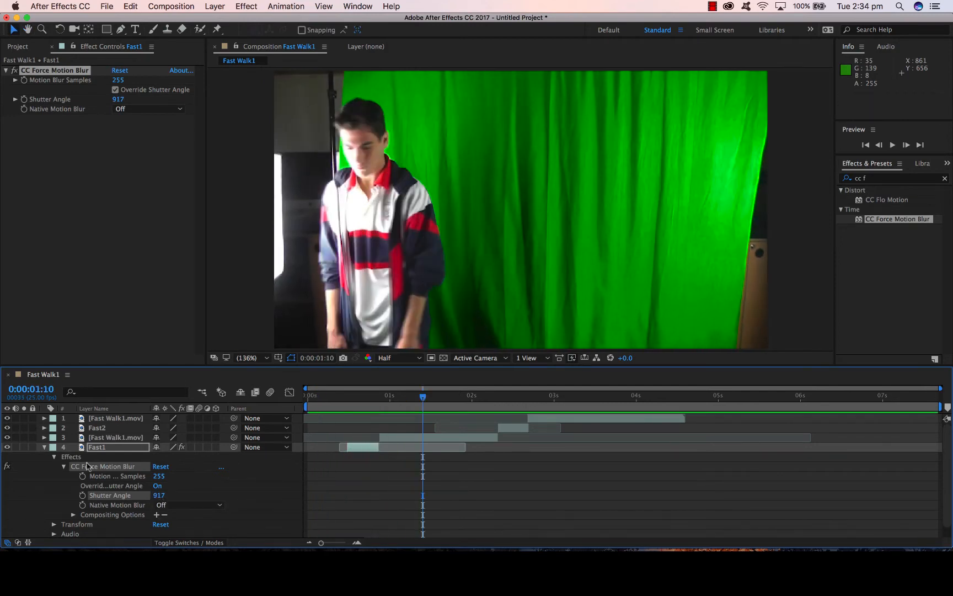
# Copy the CC Force Motion Blur effect from Fast1 onto the Fast2 layer and expand its settings there
pyautogui.rightClick(101, 469)
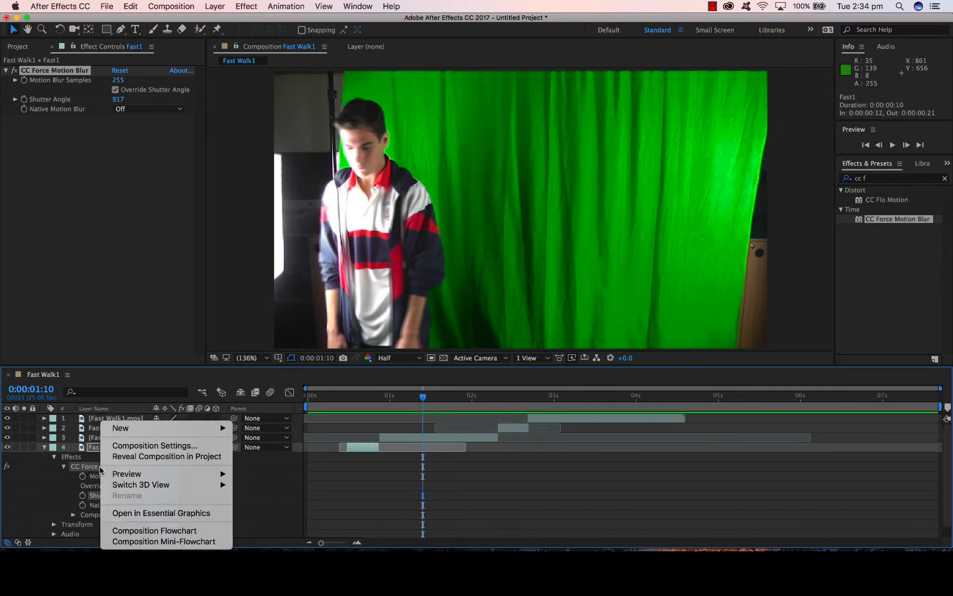
pyautogui.click(72, 471)
pyautogui.click(64, 467)
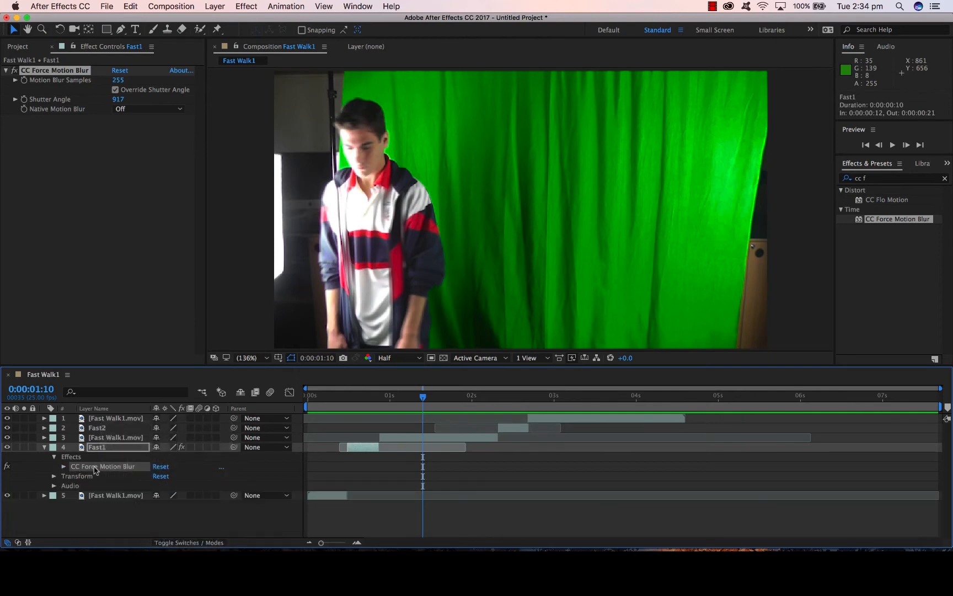
pyautogui.click(101, 429)
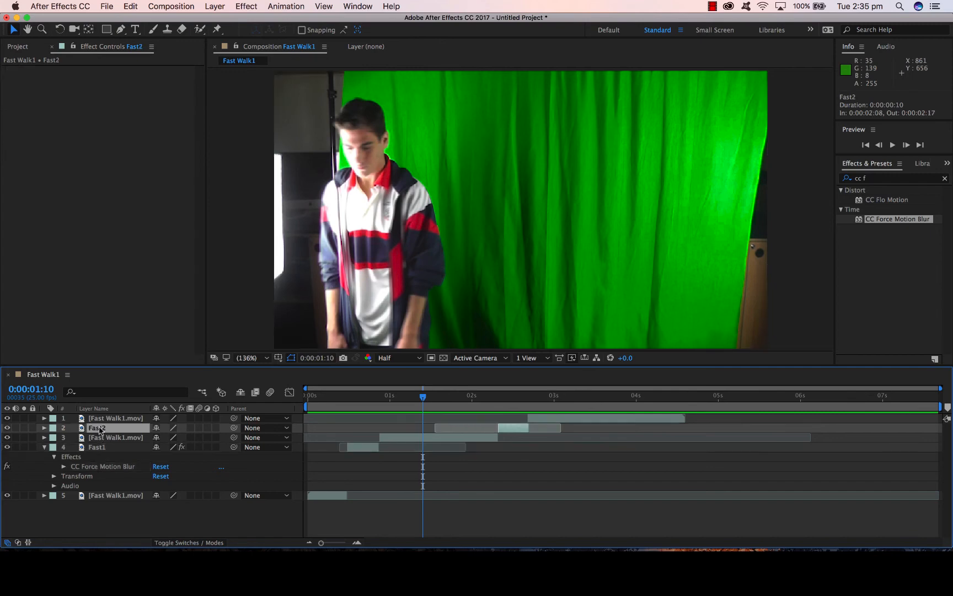
pyautogui.click(44, 427)
pyautogui.click(54, 438)
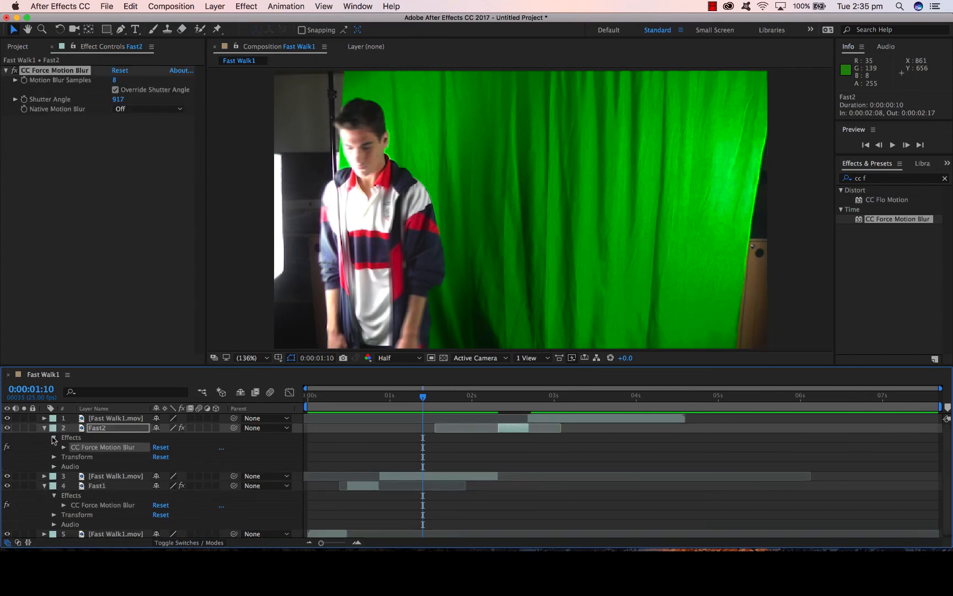
pyautogui.click(64, 447)
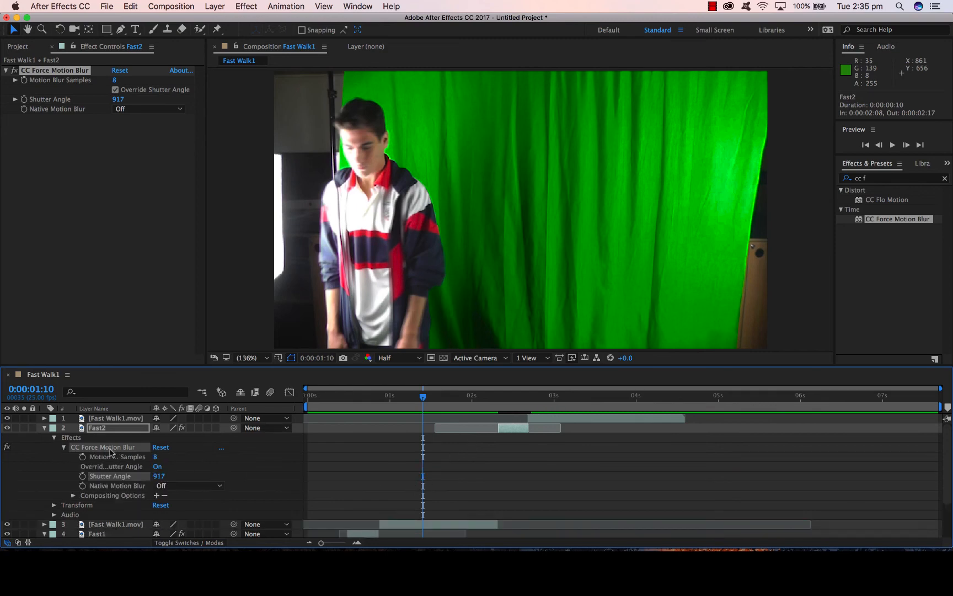
# Inspect Fast2's blurred frame at 0:00:02:12 and preview the walk from the beginning
pyautogui.click(509, 421)
pyautogui.click(511, 399)
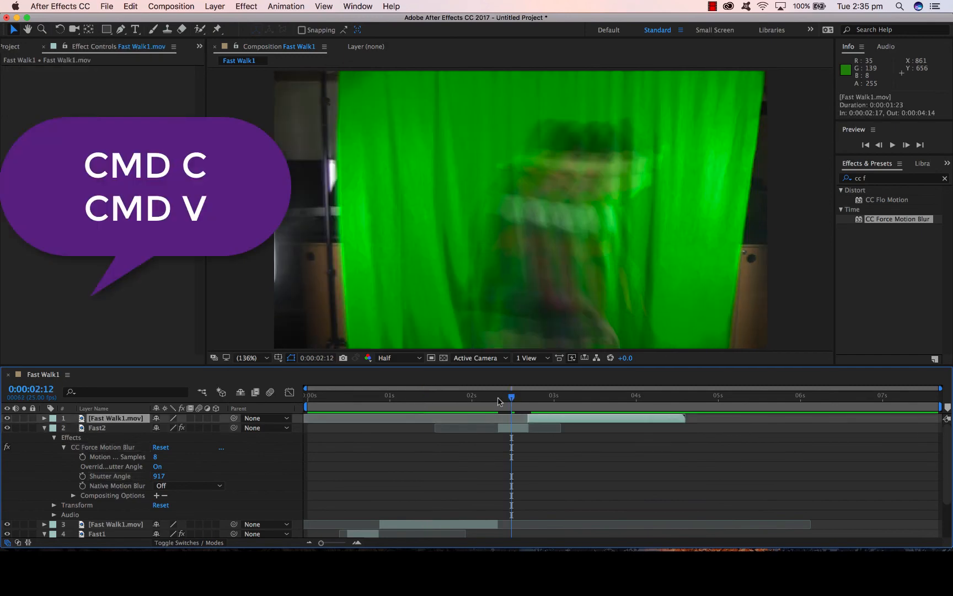
pyautogui.press('space')
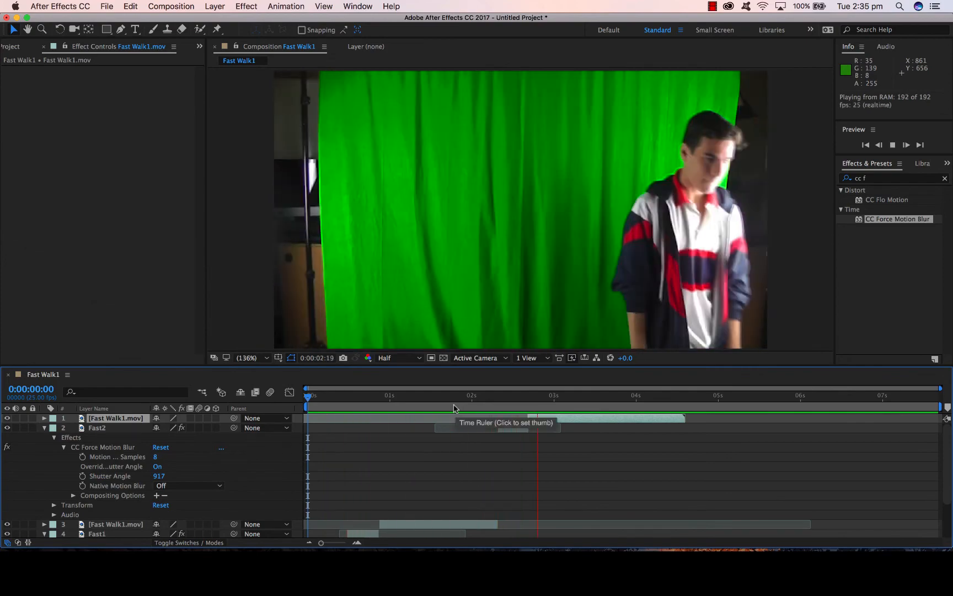
pyautogui.press('space')
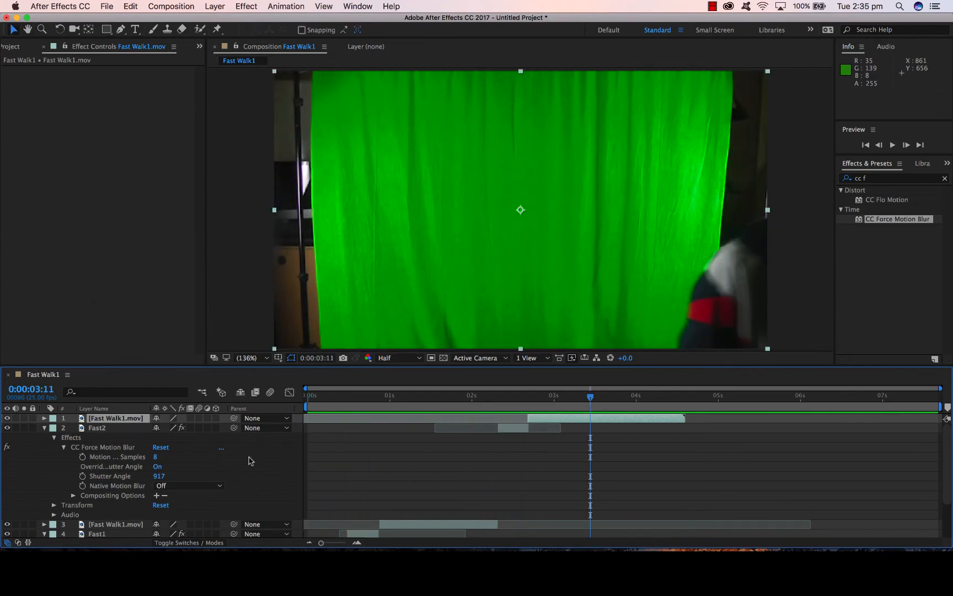
# Collapse the properties of the Fast2 and Fast1 layers and play the composition from 0:00:00:00
pyautogui.click(45, 428)
pyautogui.click(45, 447)
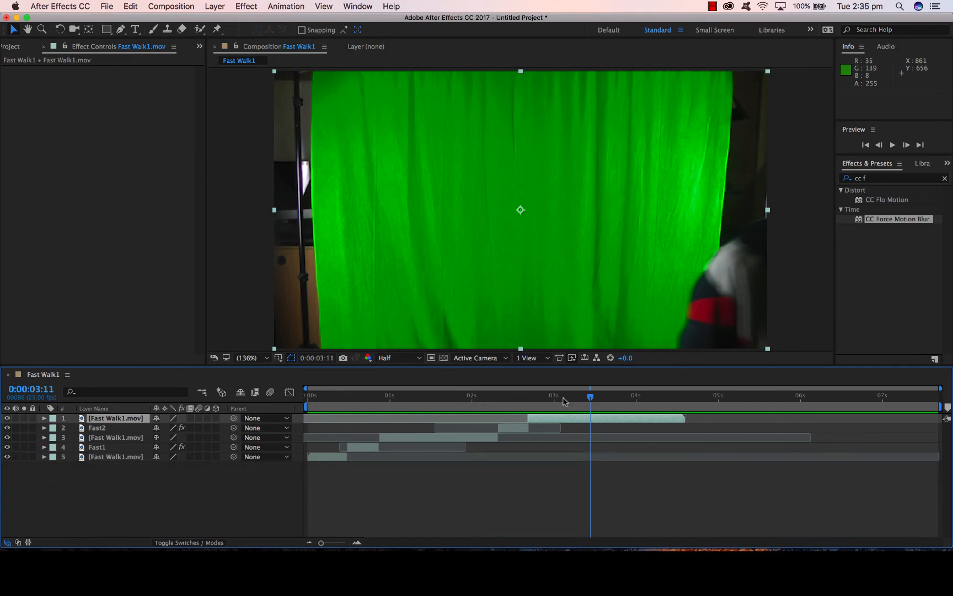
pyautogui.moveTo(590, 397); pyautogui.dragTo(221, 401)
pyautogui.press('space')
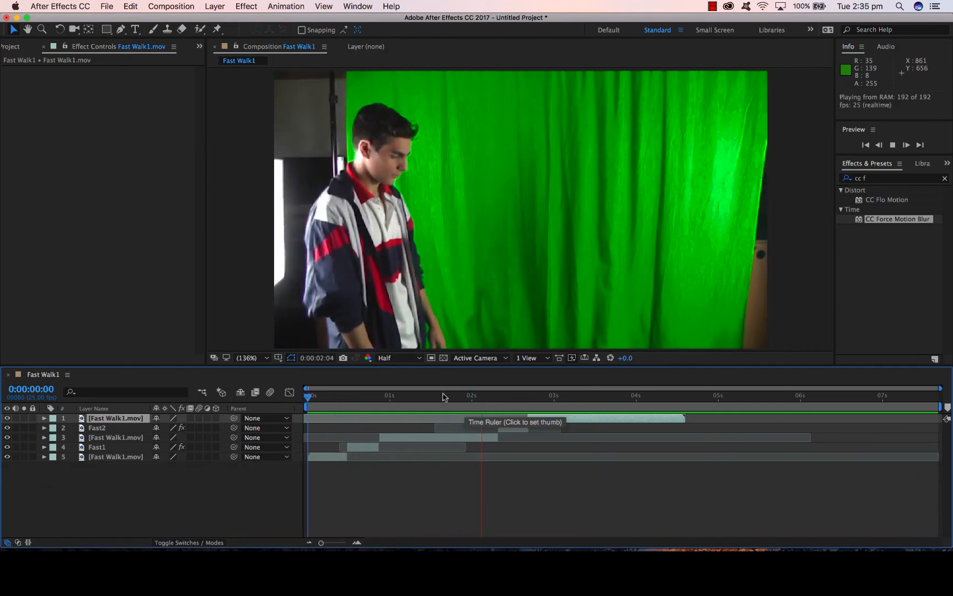
# Replay the finished walk from 0:00:00:00 several times to examine the blur on both fast segments
pyautogui.moveTo(594, 396); pyautogui.dragTo(284, 396)
pyautogui.press('space')
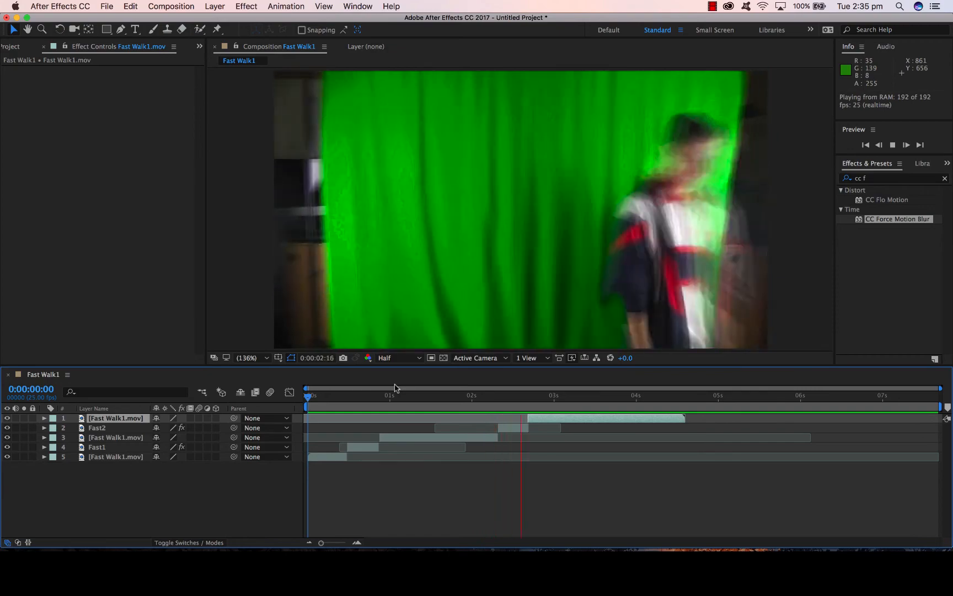
pyautogui.press('space')
pyautogui.moveTo(547, 396); pyautogui.dragTo(317, 406)
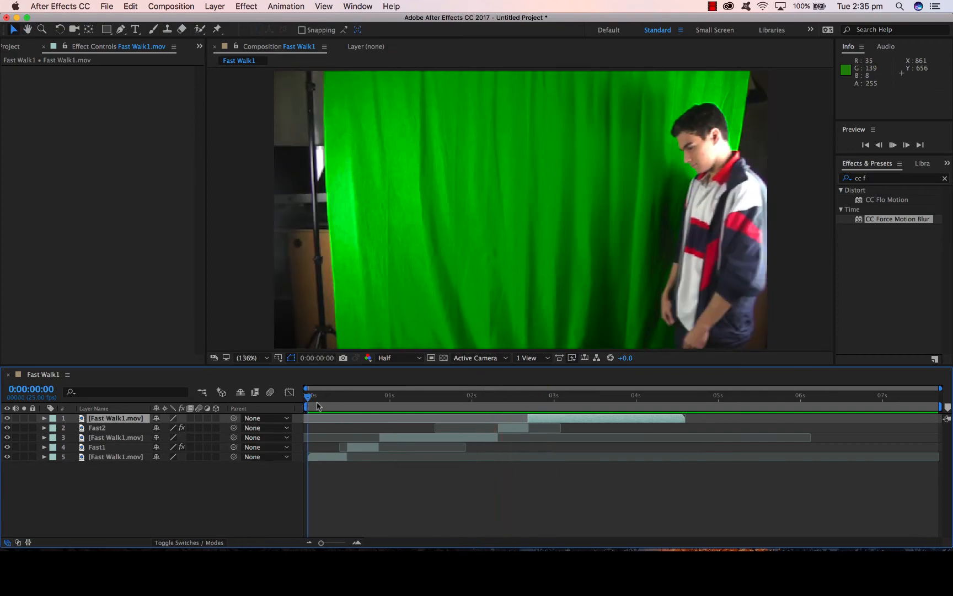
pyautogui.press('space')
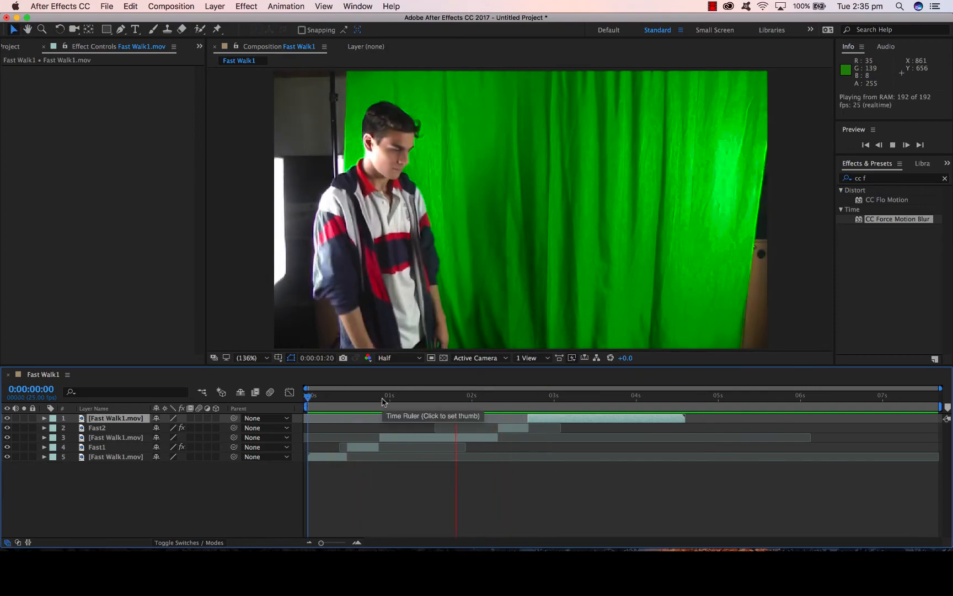
pyautogui.press('space')
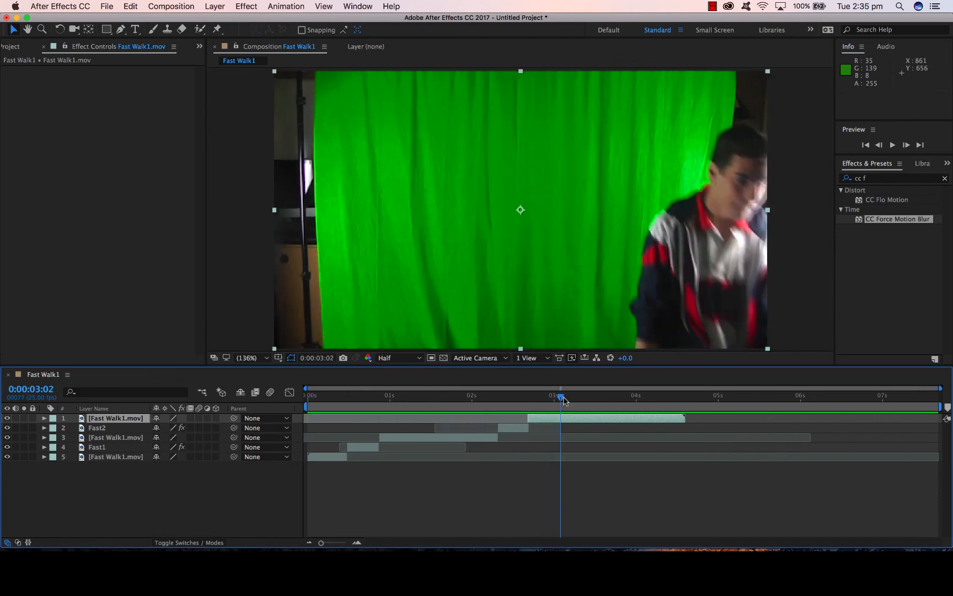
pyautogui.moveTo(564, 401); pyautogui.dragTo(308, 397)
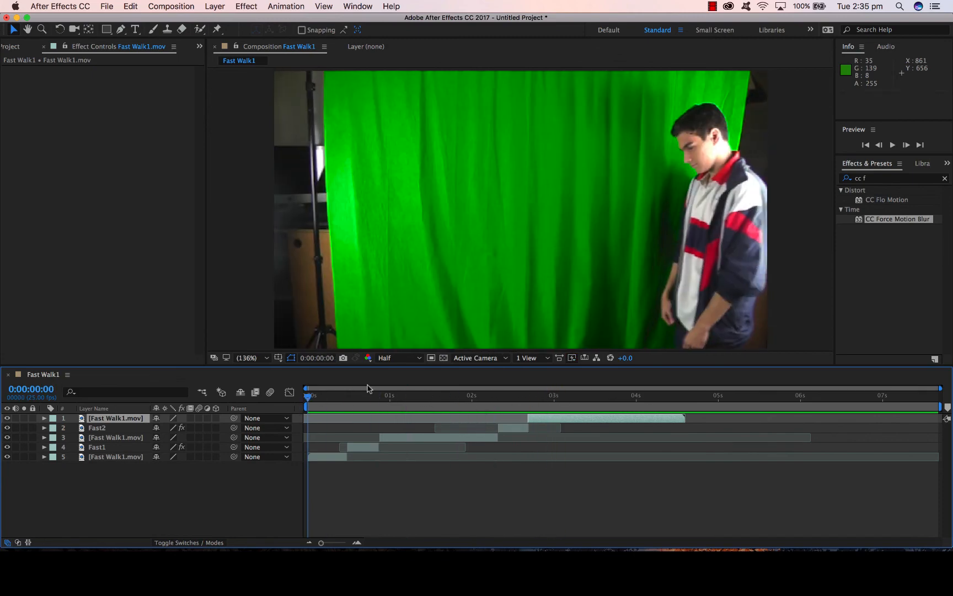
pyautogui.press('space')
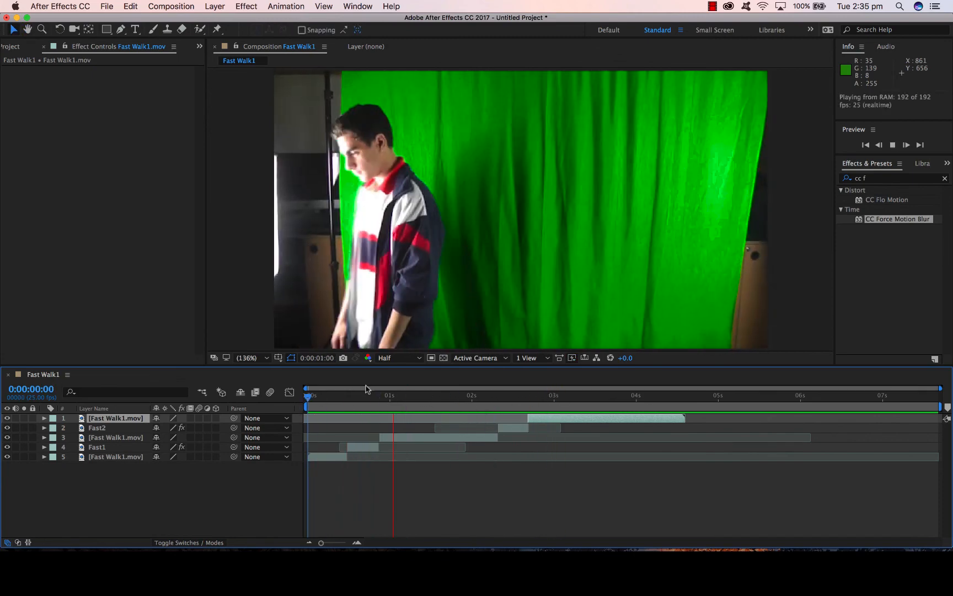